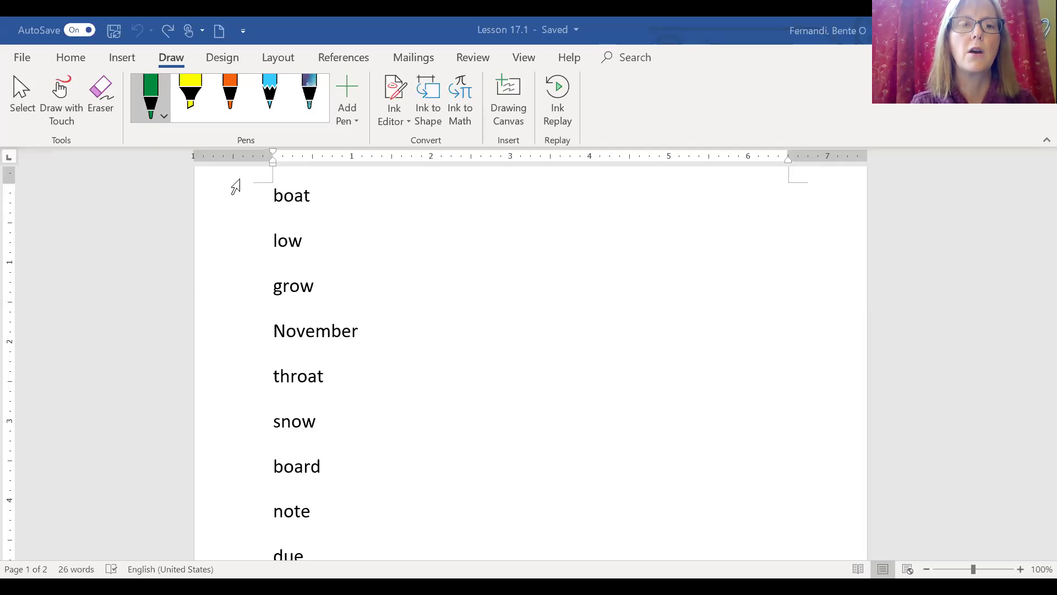
pyautogui.click(152, 104)
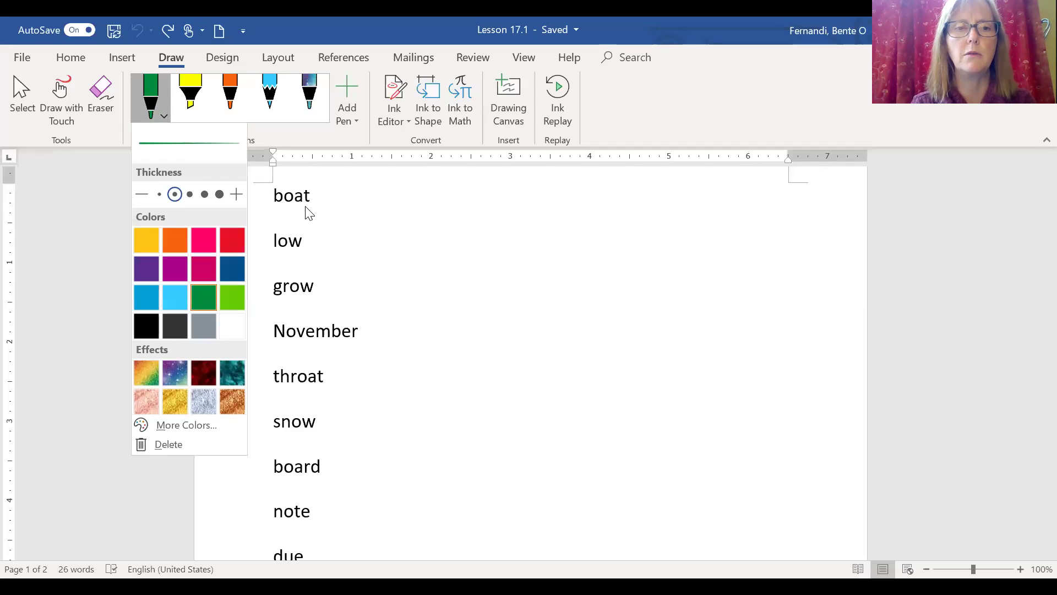
pyautogui.moveTo(286, 201); pyautogui.dragTo(304, 382)
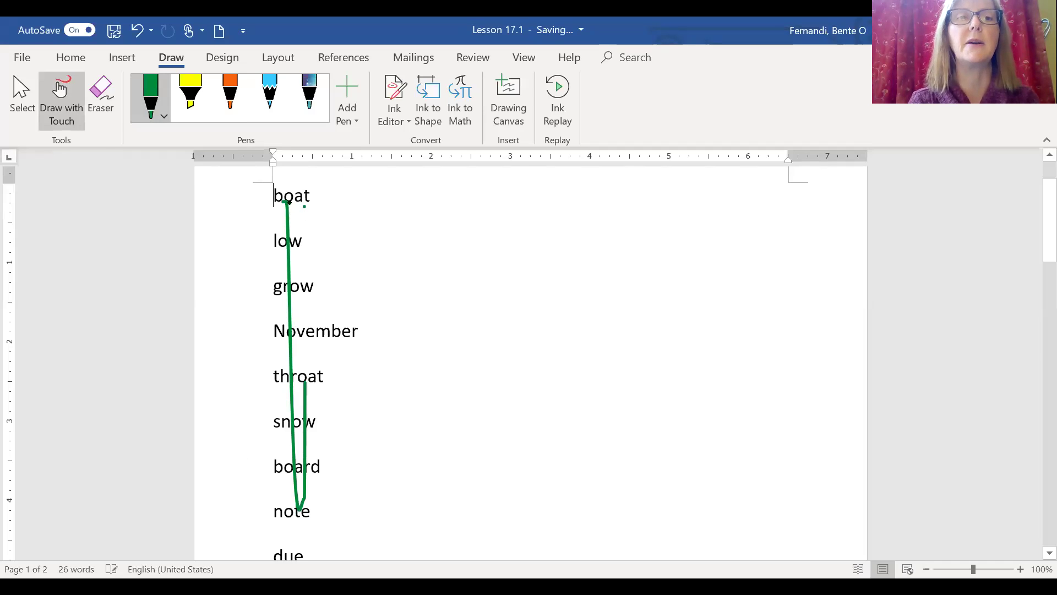
pyautogui.hotkey('ctrl', 'z')
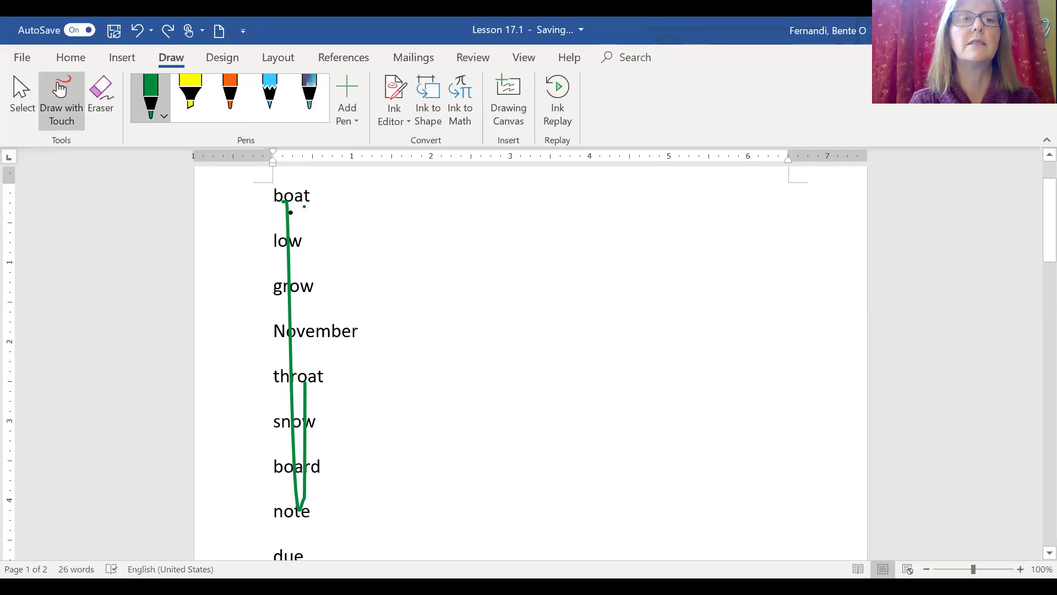
pyautogui.click(167, 30)
pyautogui.press('BackSpace')
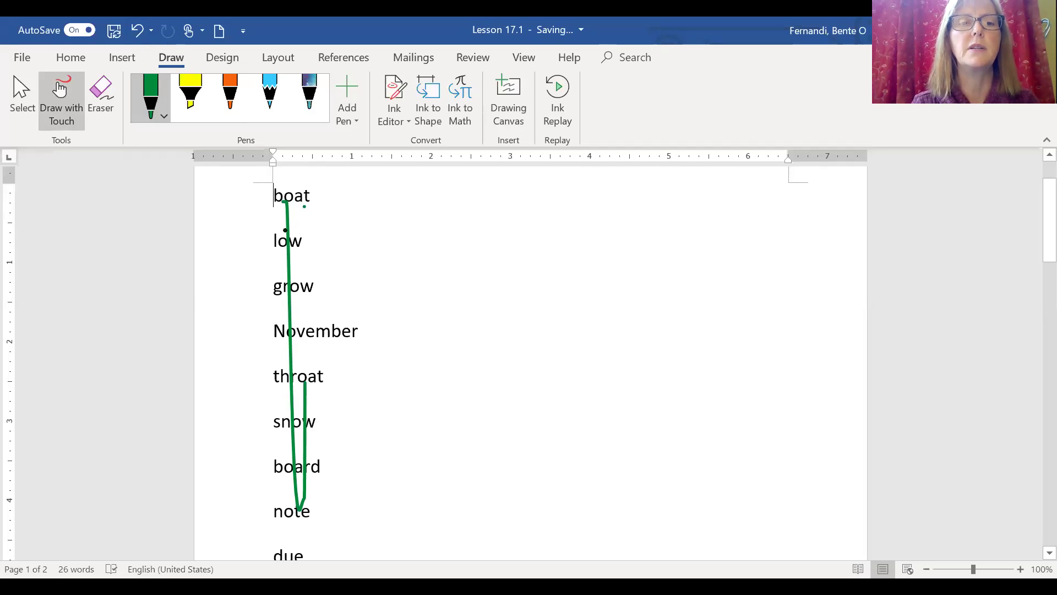
pyautogui.moveTo(284, 212); pyautogui.dragTo(290, 225)
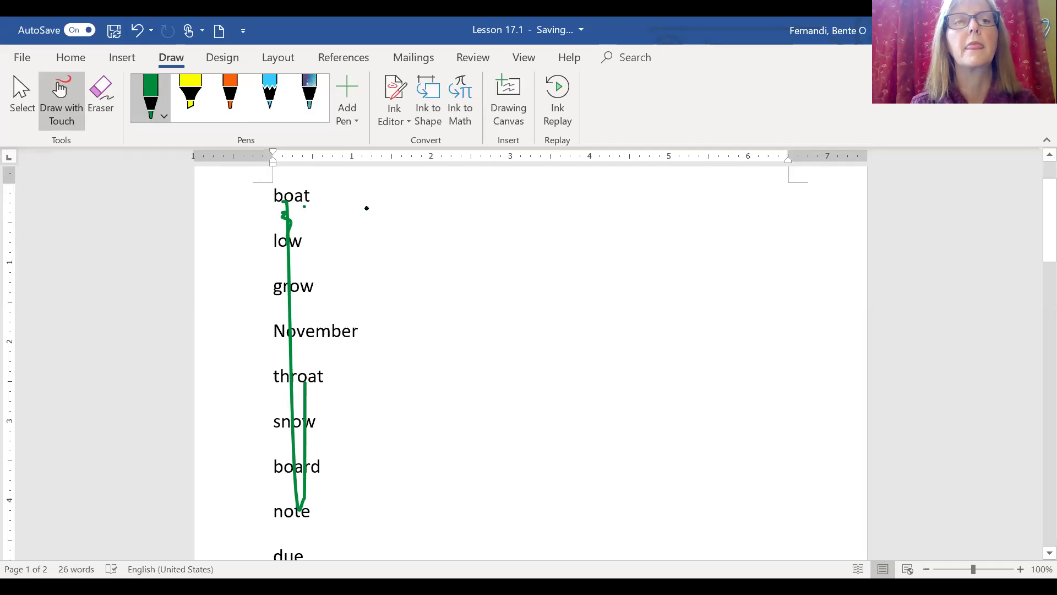
pyautogui.click(137, 30)
pyautogui.click(101, 90)
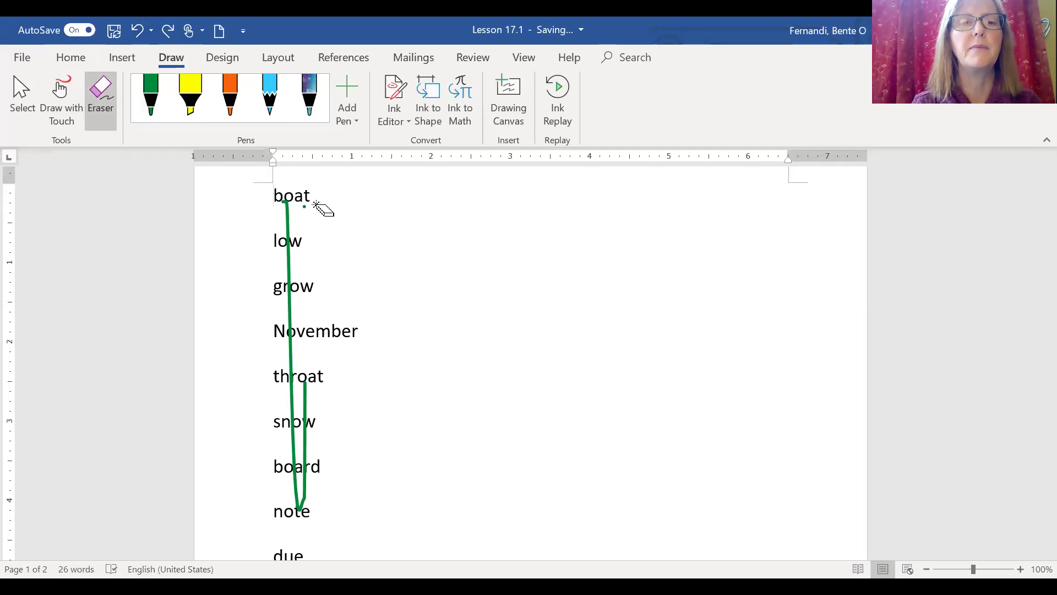
pyautogui.click(288, 206)
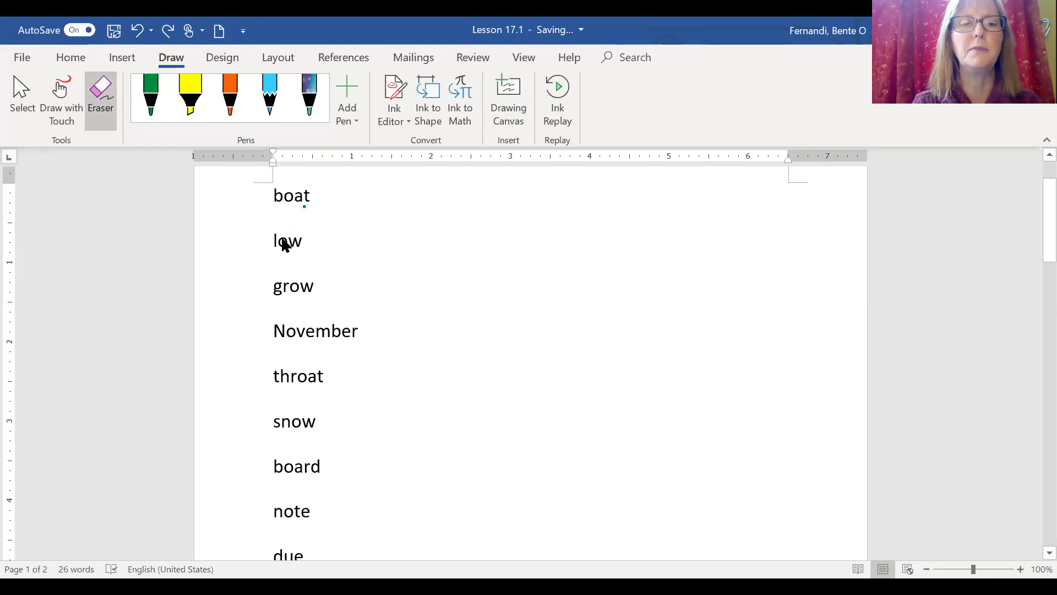
# - Underline the oa and ow spellings in boat, low and grow with the green pen
pyautogui.click(153, 99)
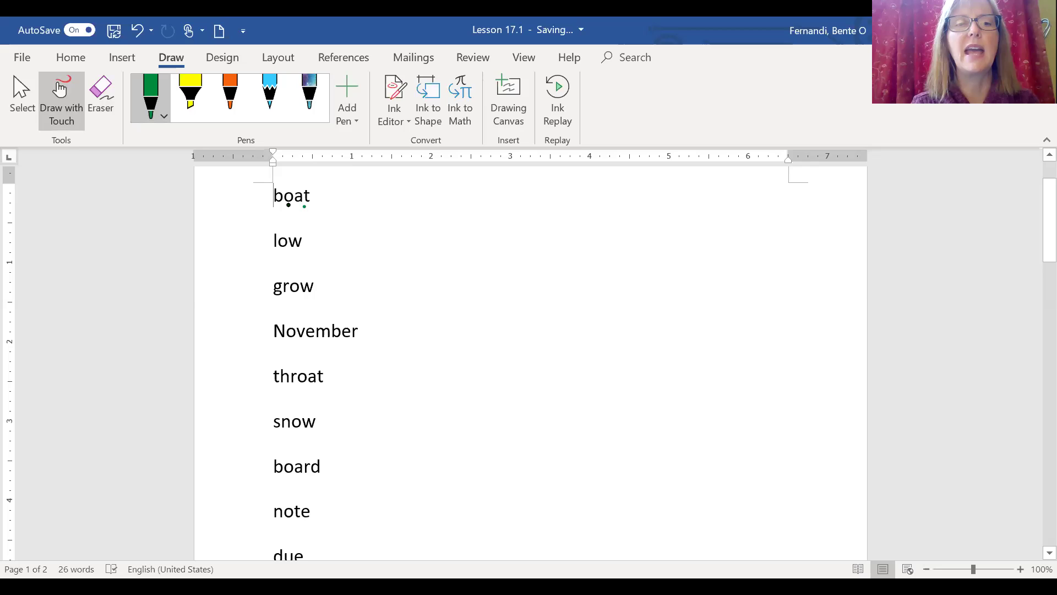
pyautogui.moveTo(288, 205); pyautogui.dragTo(304, 207)
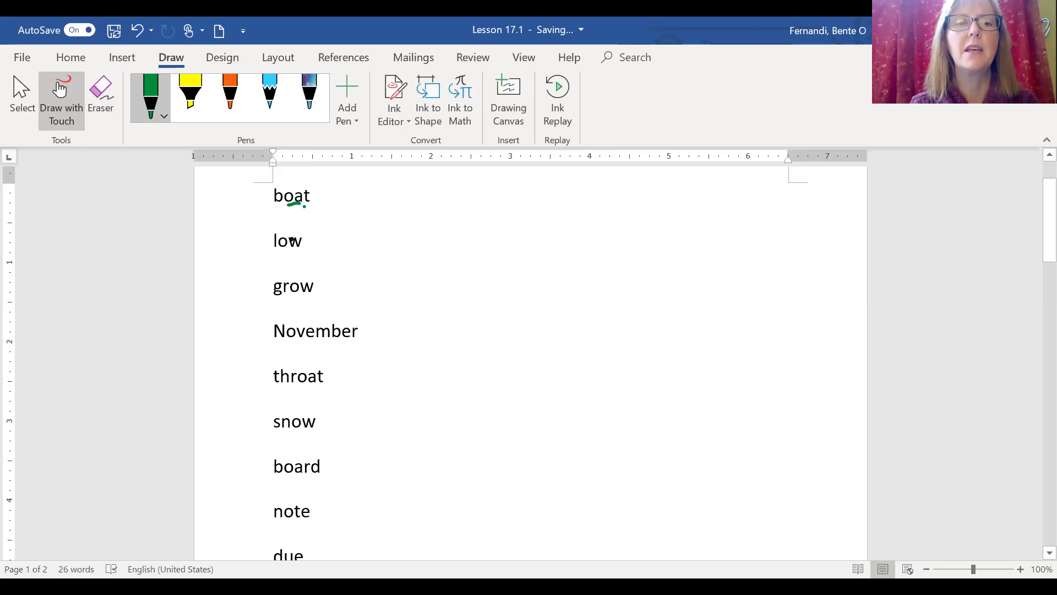
pyautogui.moveTo(282, 251); pyautogui.dragTo(300, 252)
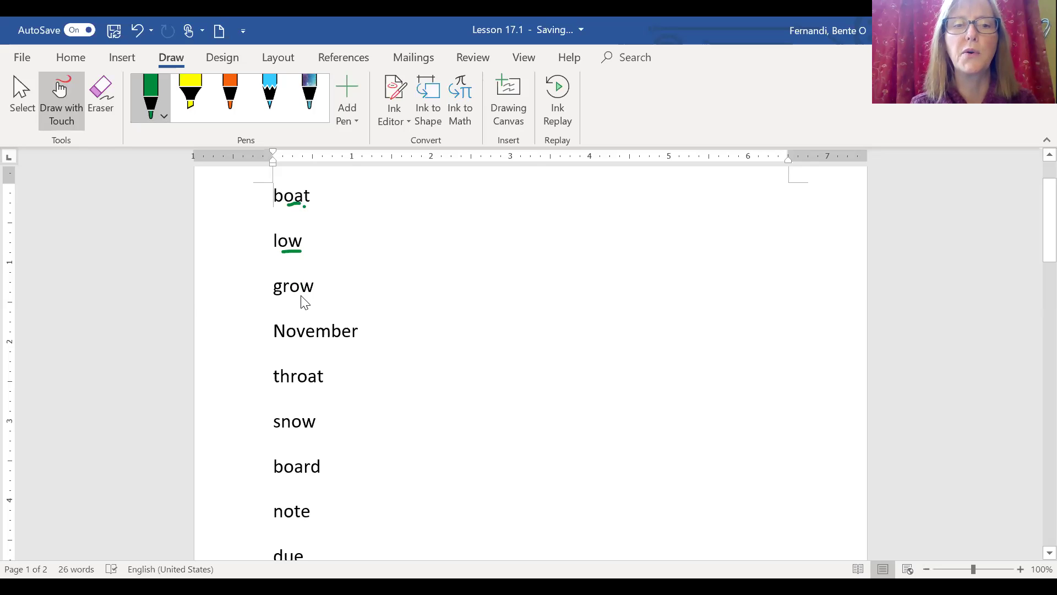
pyautogui.moveTo(292, 297); pyautogui.dragTo(312, 295)
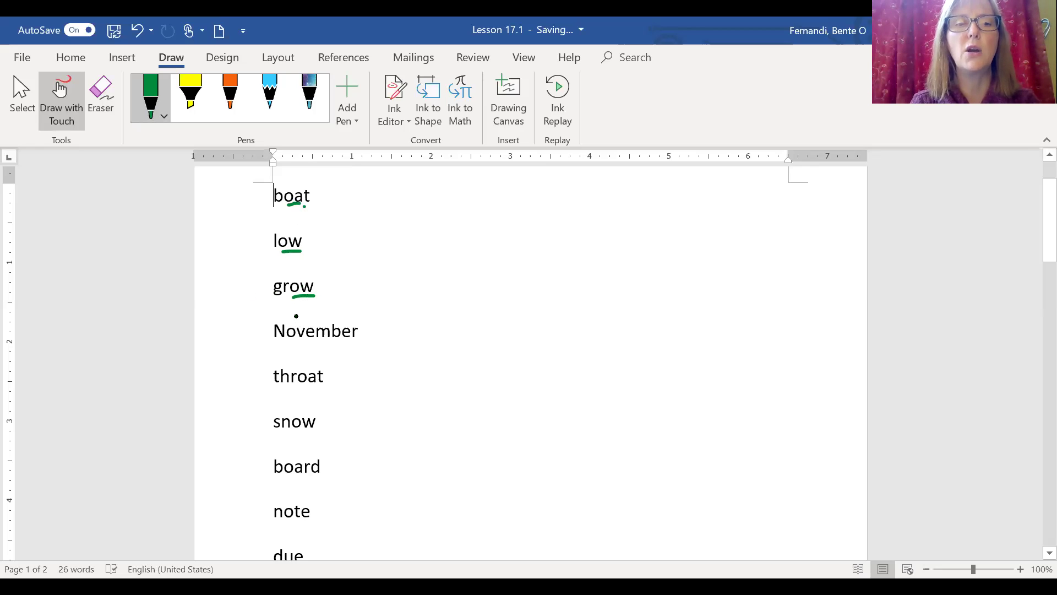
# - Draw syllable breaks in November and underline the vowel teams in throat, snow and board
pyautogui.moveTo(296, 316); pyautogui.dragTo(296, 348)
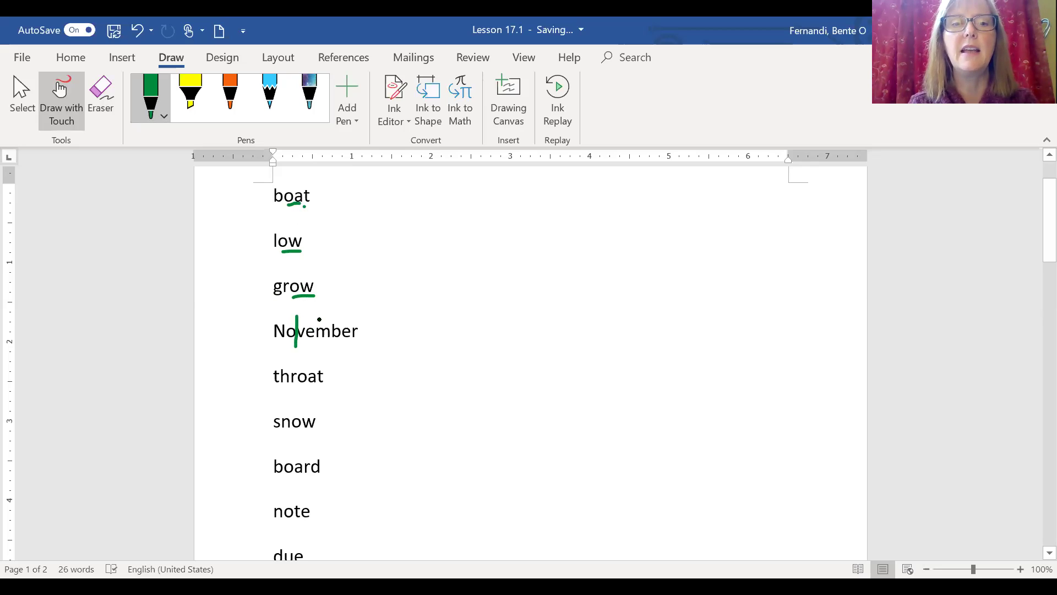
pyautogui.moveTo(326, 315)
pyautogui.mouseDown()
pyautogui.moveTo(332, 346)
pyautogui.moveTo(359, 340)
pyautogui.mouseUp()
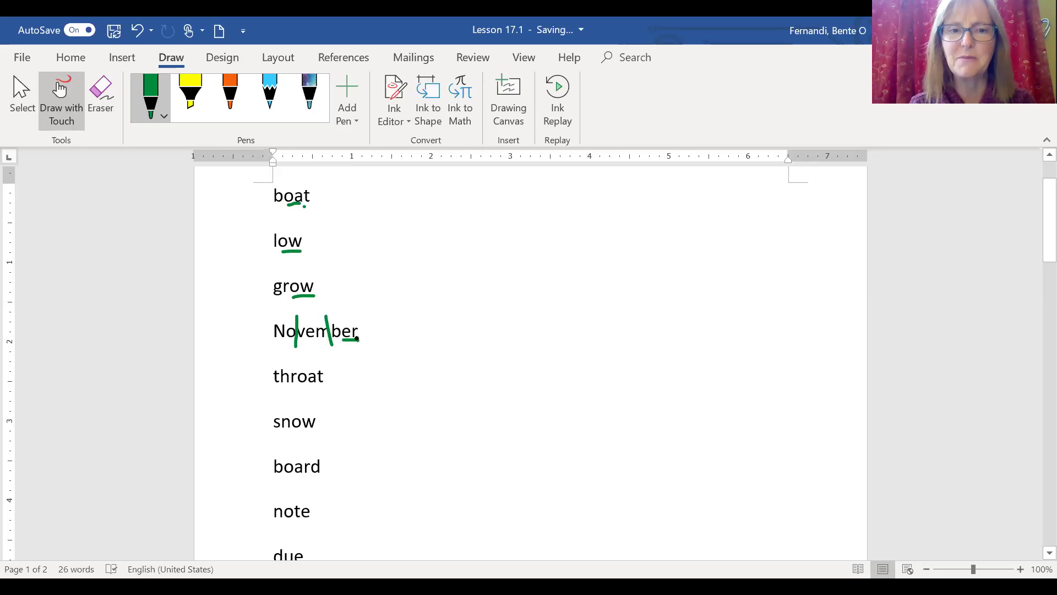
pyautogui.moveTo(300, 387); pyautogui.dragTo(309, 387)
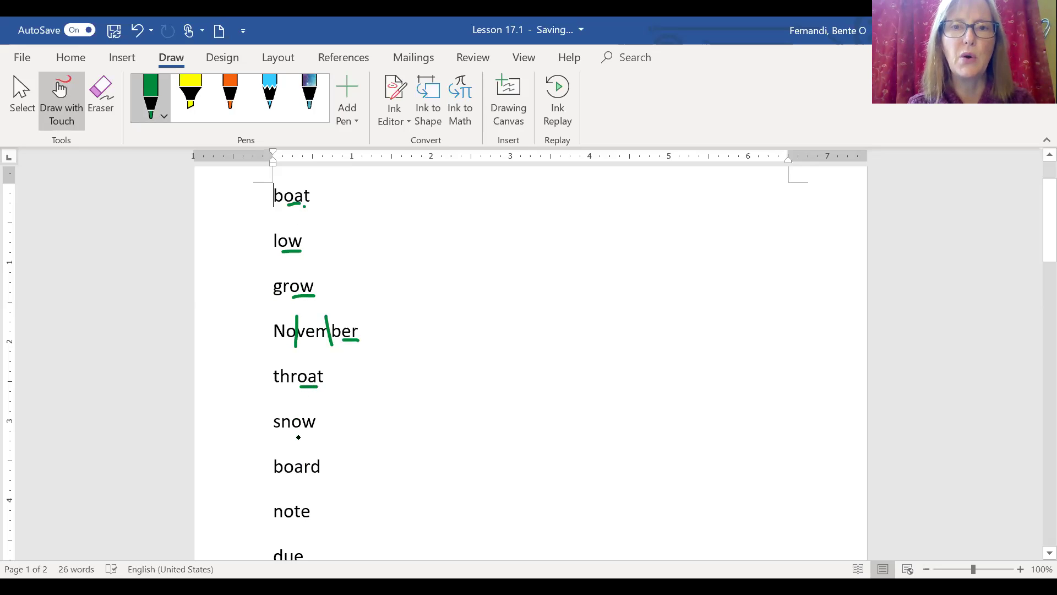
pyautogui.moveTo(296, 435); pyautogui.dragTo(315, 434)
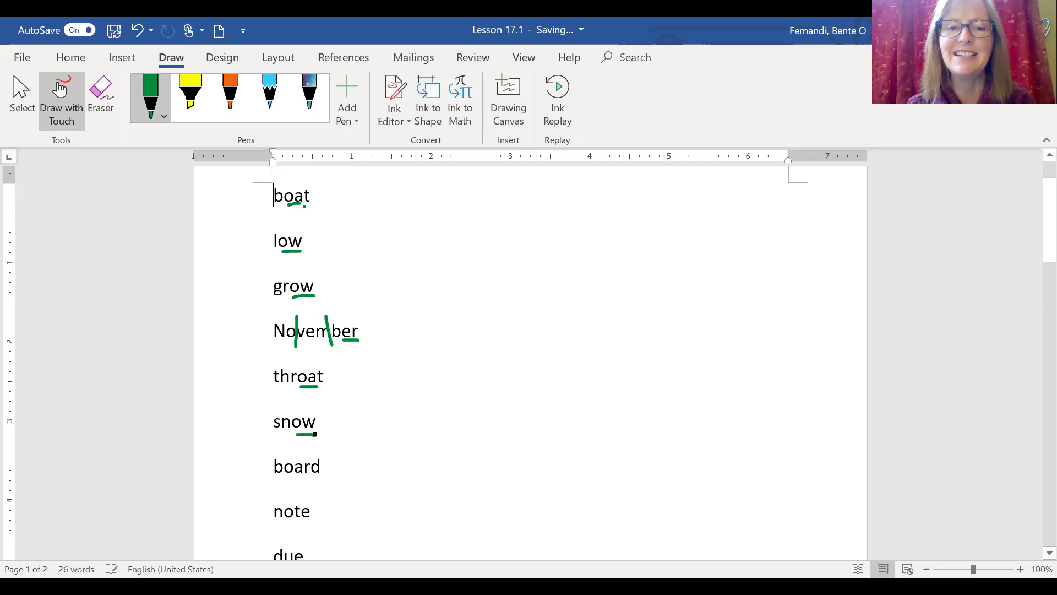
pyautogui.moveTo(285, 475); pyautogui.dragTo(299, 476)
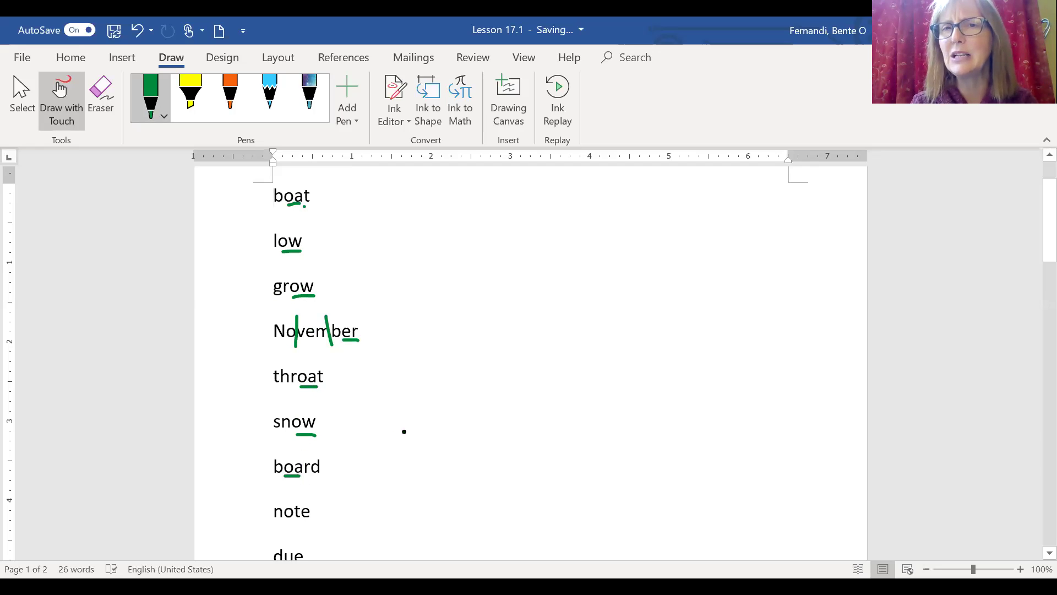
# - Link the o to the e in note and underline the vowel sounds in due and truth
pyautogui.scroll(-1, 404, 431)
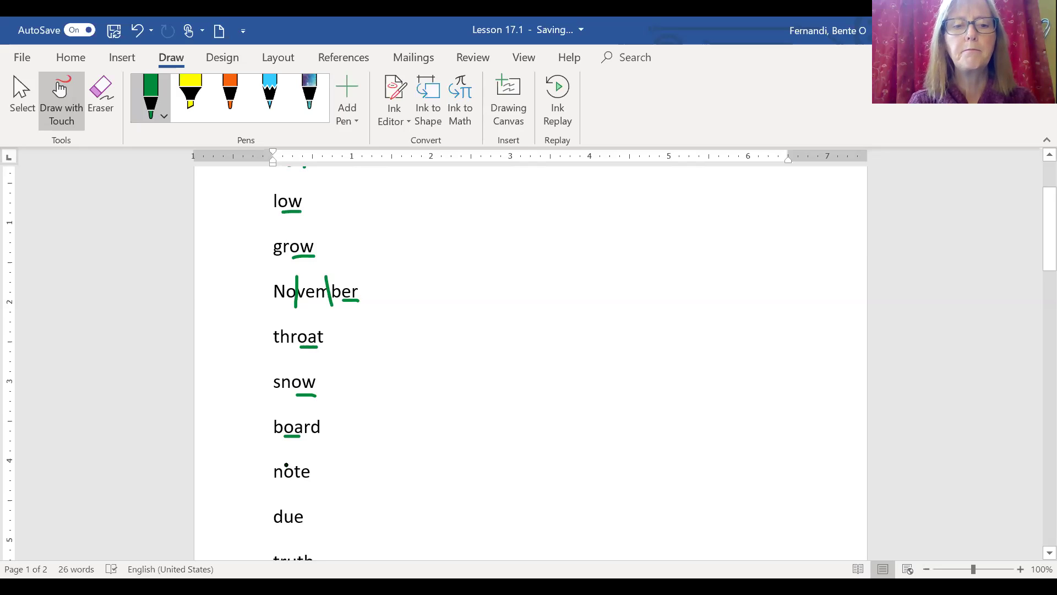
pyautogui.moveTo(287, 464); pyautogui.dragTo(314, 462)
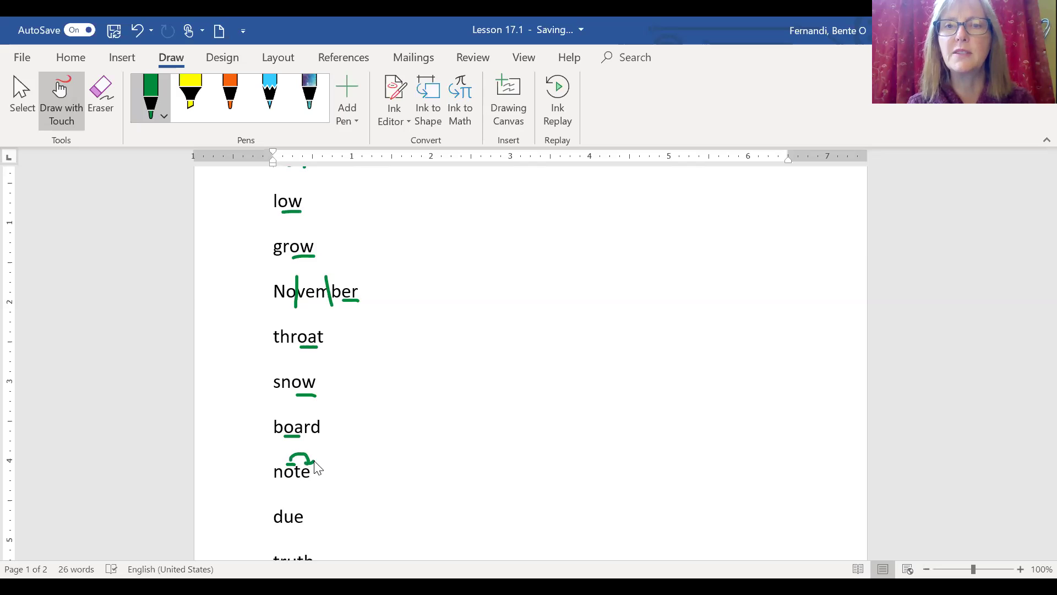
pyautogui.scroll(-4, 316, 468)
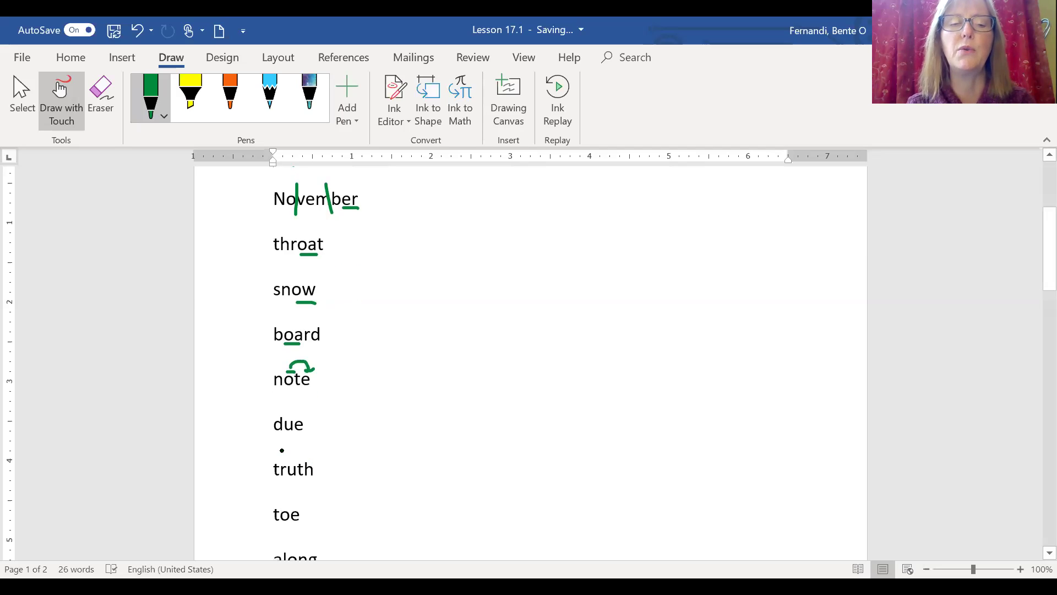
pyautogui.moveTo(286, 435); pyautogui.dragTo(307, 435)
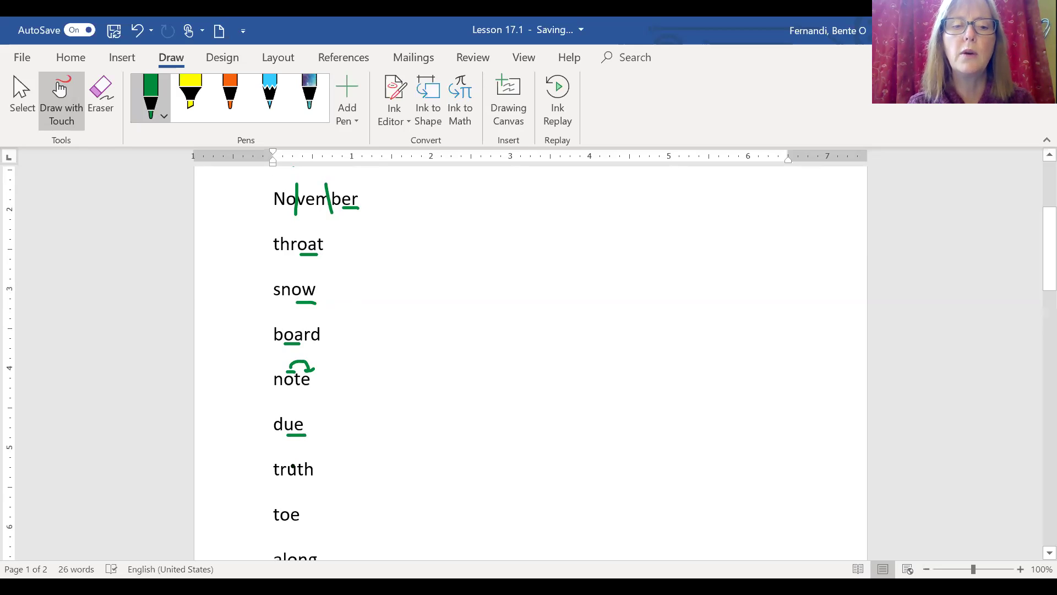
pyautogui.moveTo(292, 477); pyautogui.dragTo(287, 480)
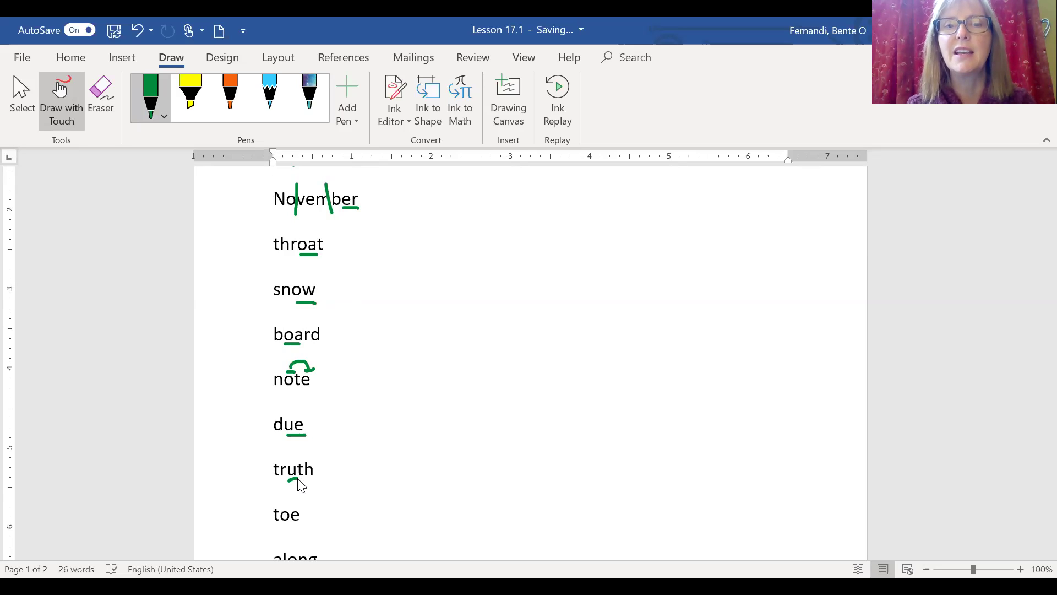
# - Underline the oe in toe and split along after its first syllable a
pyautogui.scroll(-3, 300, 484)
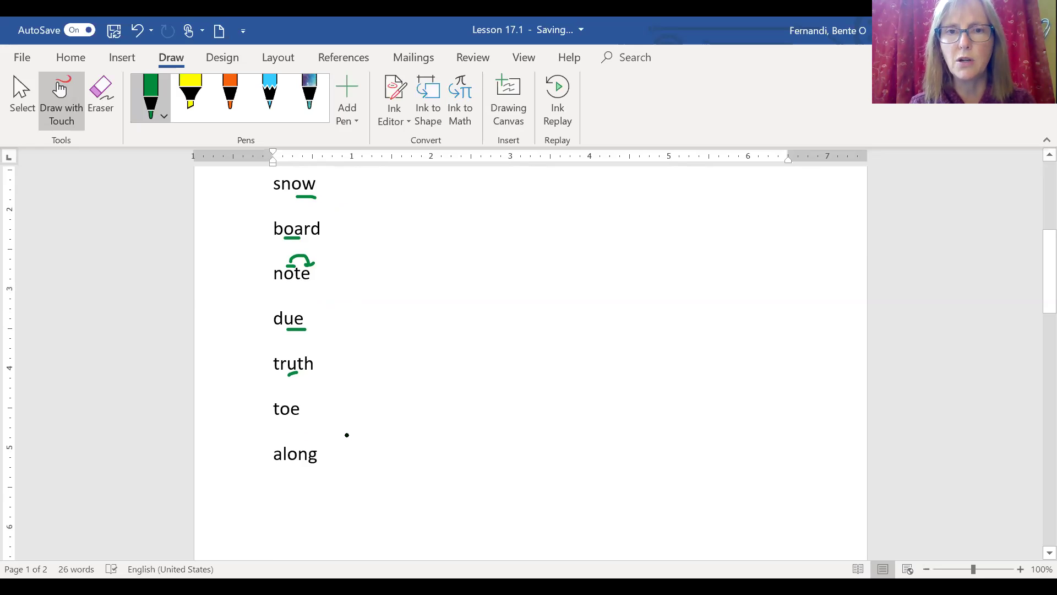
pyautogui.moveTo(283, 420); pyautogui.dragTo(304, 421)
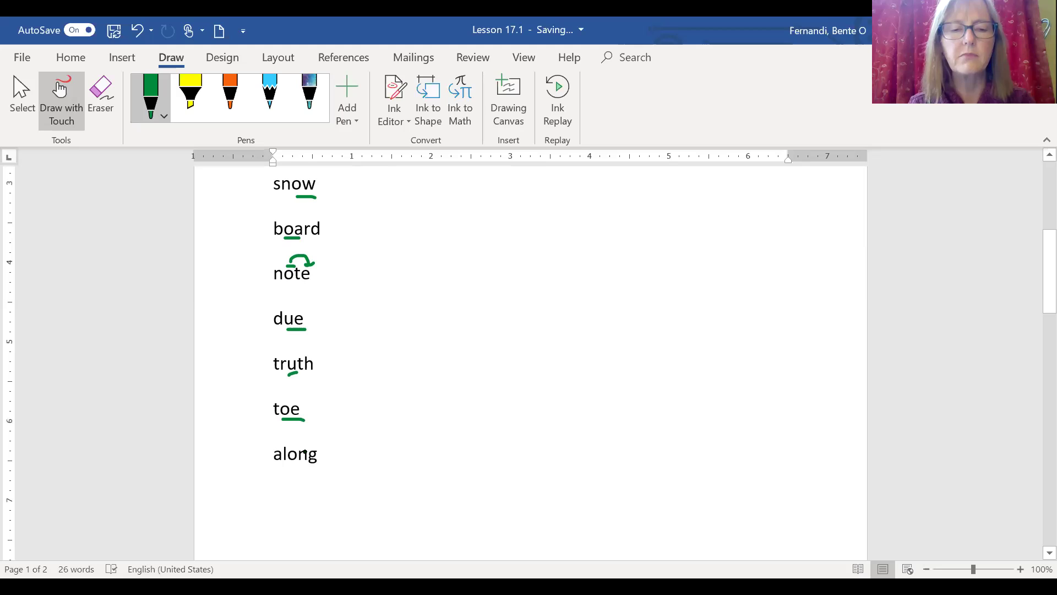
pyautogui.moveTo(283, 433); pyautogui.dragTo(284, 458)
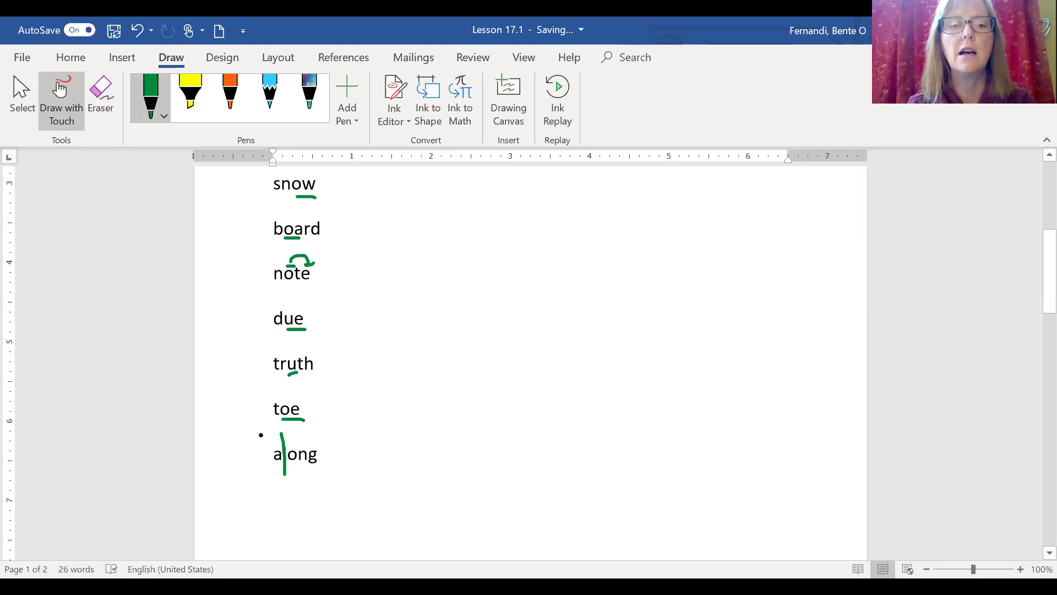
pyautogui.moveTo(263, 435); pyautogui.dragTo(276, 452)
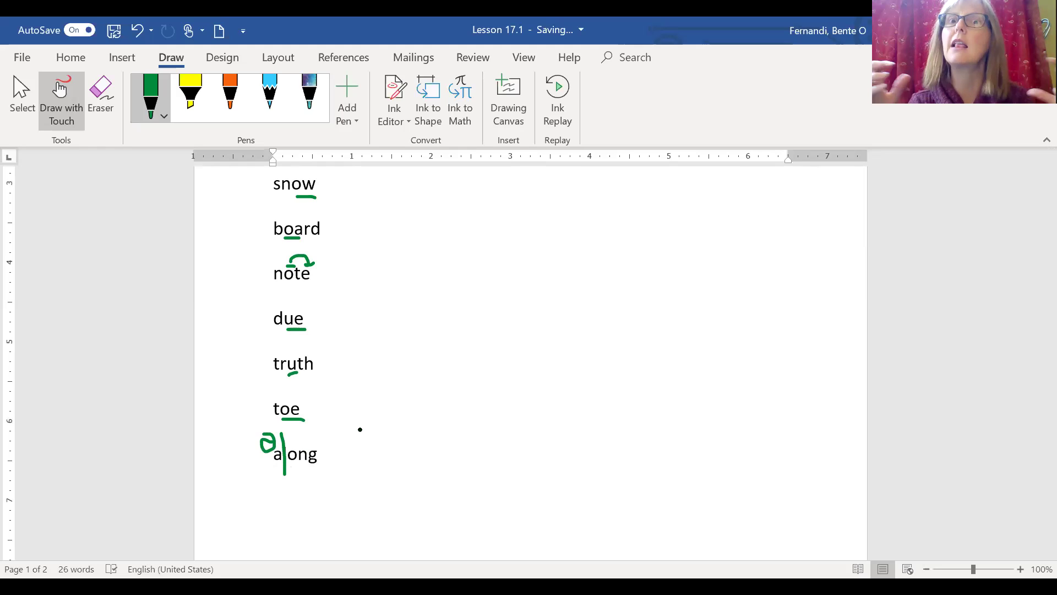
# - On page 2's Review Words, underline the vowel patterns in Thursday and the ai in wait
pyautogui.scroll(-10, 360, 430)
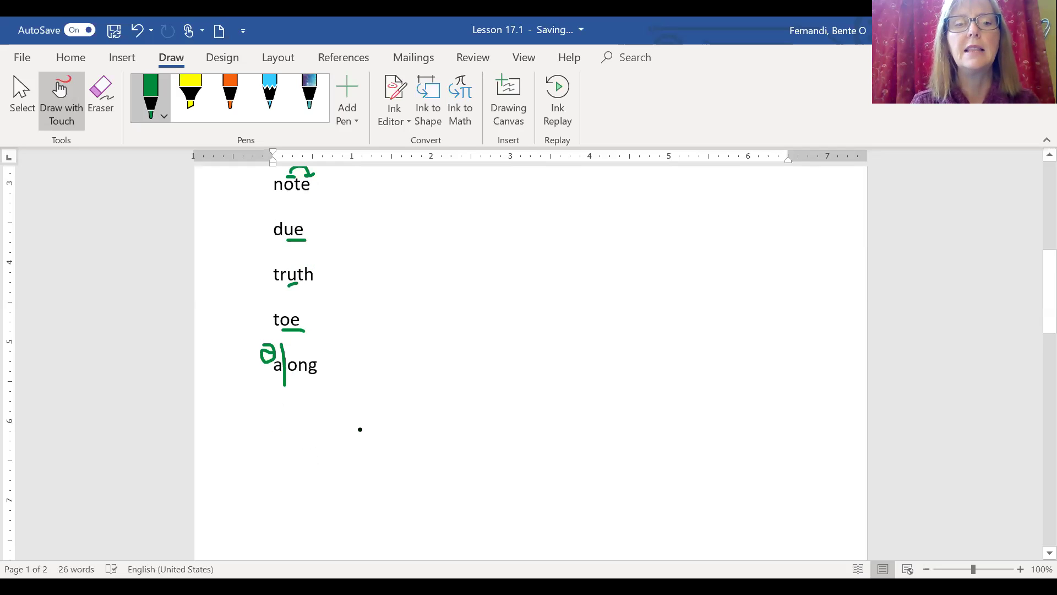
pyautogui.scroll(-3, 360, 430)
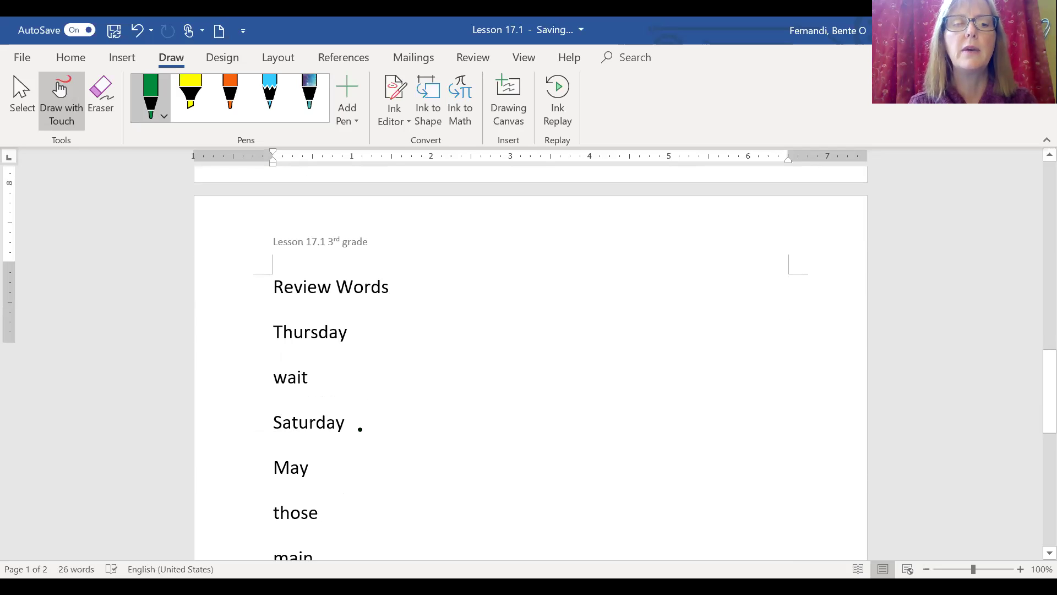
pyautogui.moveTo(272, 344); pyautogui.dragTo(282, 344)
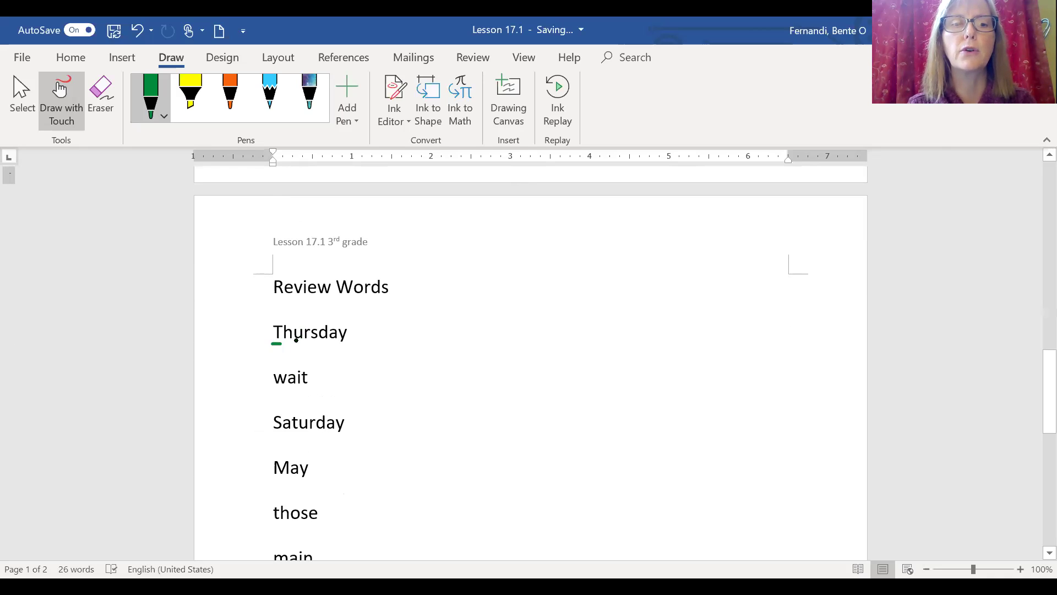
pyautogui.moveTo(296, 341); pyautogui.dragTo(308, 340)
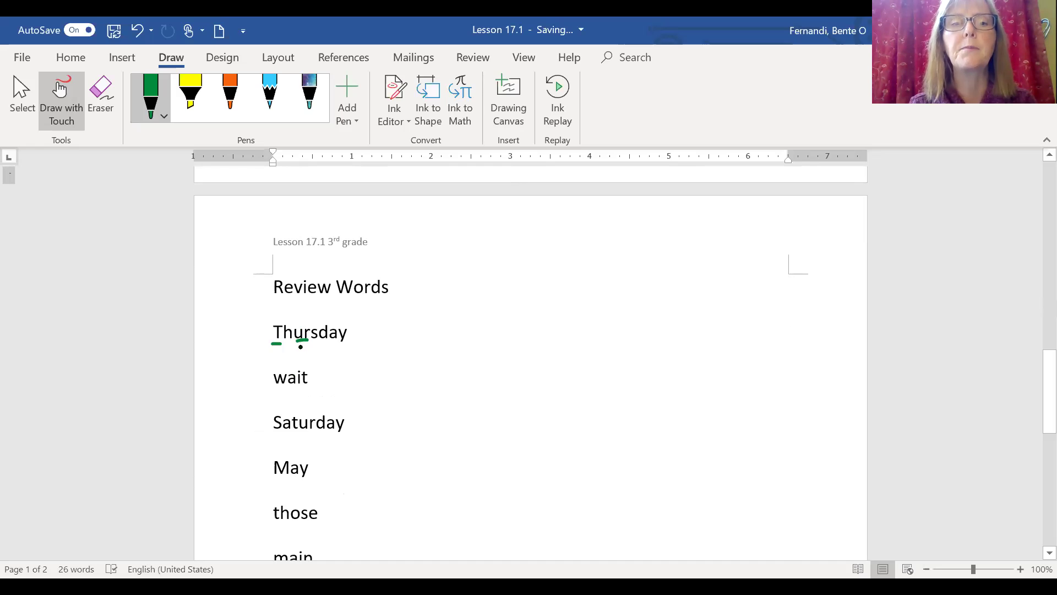
pyautogui.moveTo(331, 343); pyautogui.dragTo(354, 343)
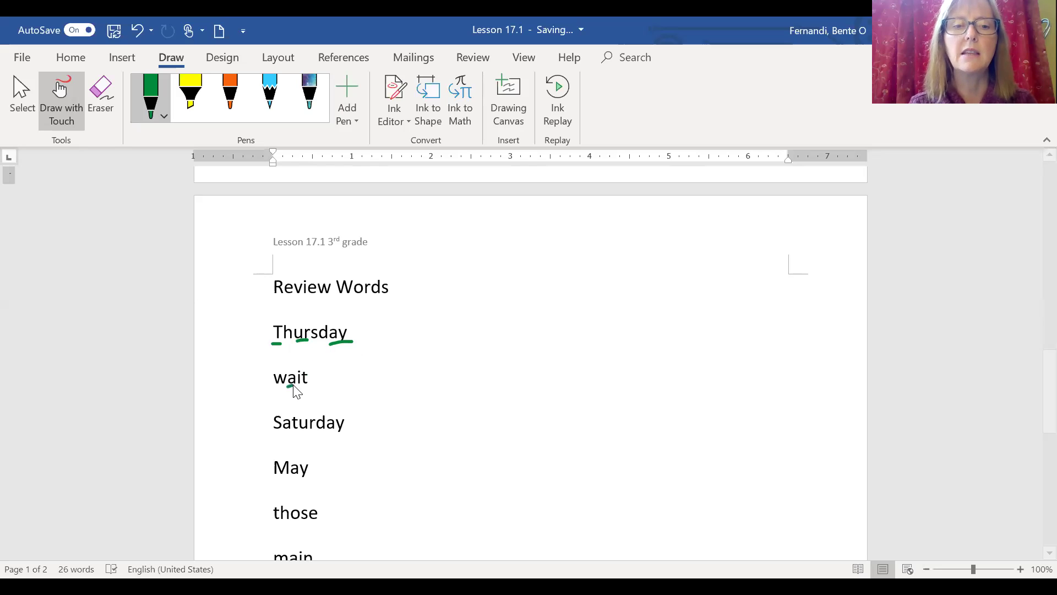
pyautogui.moveTo(287, 387); pyautogui.dragTo(306, 385)
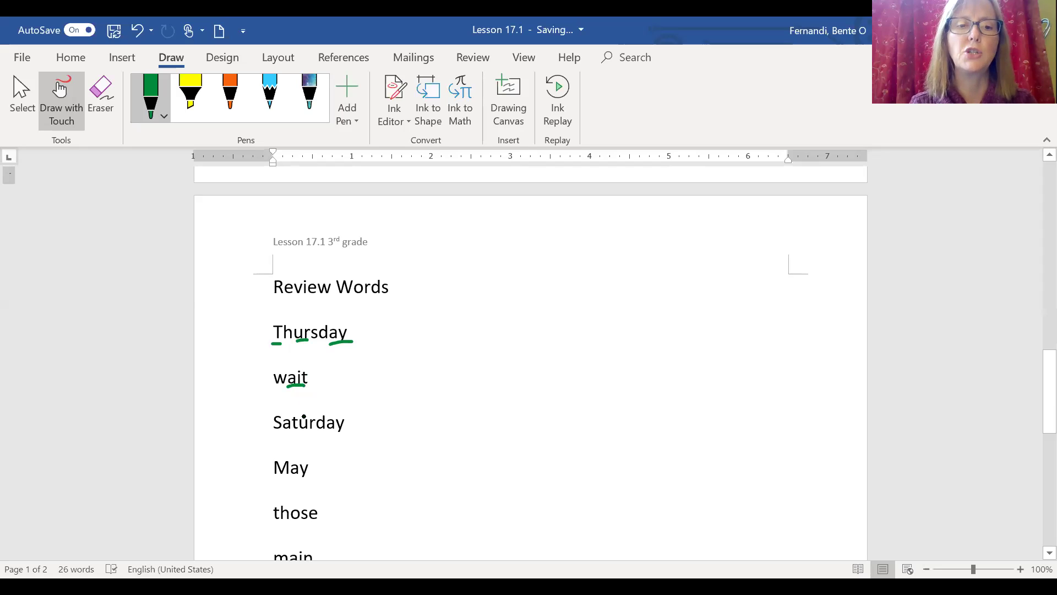
# - Underline the ay in Saturday and May, arc o–e in those, and underline ai in main
pyautogui.moveTo(302, 431); pyautogui.dragTo(314, 431)
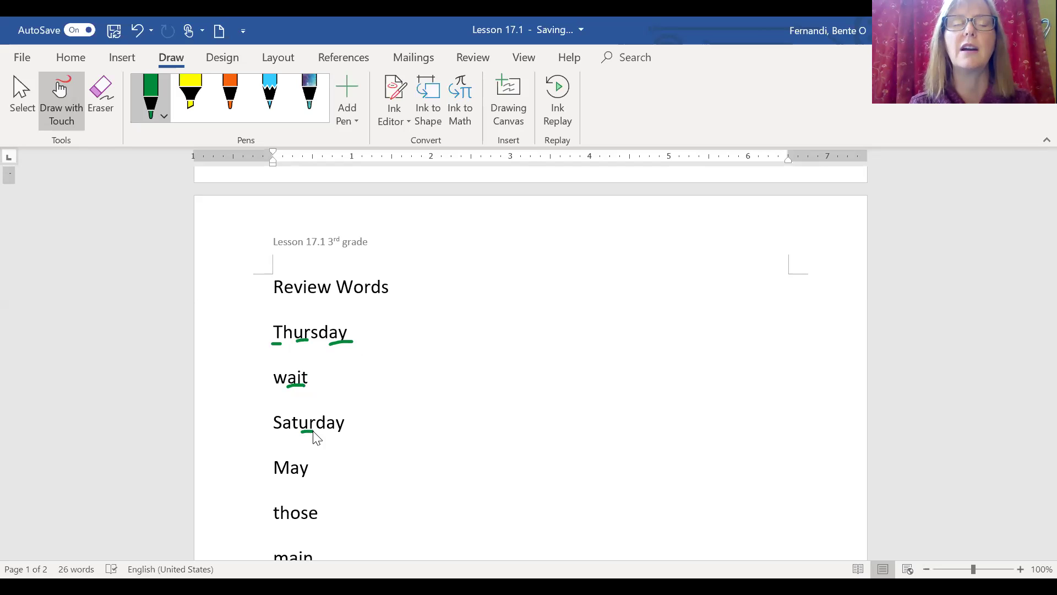
pyautogui.moveTo(327, 432); pyautogui.dragTo(349, 433)
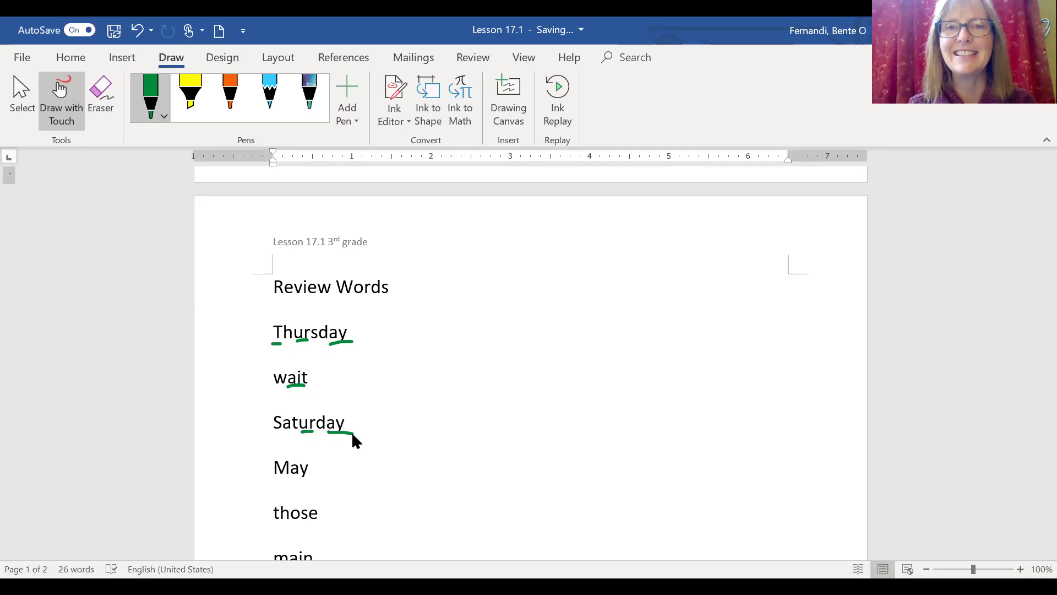
pyautogui.scroll(-4, 352, 439)
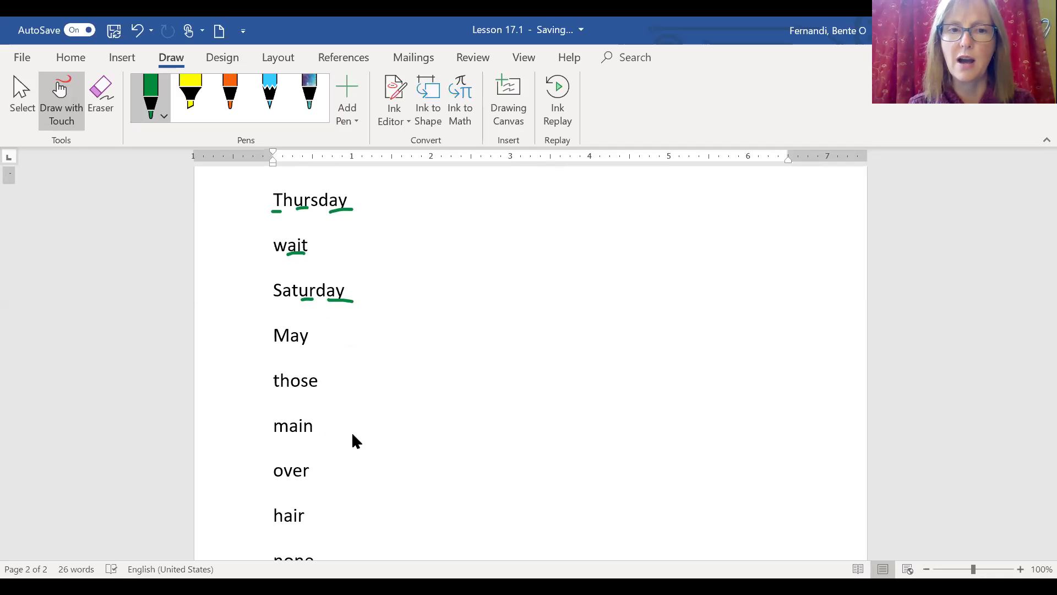
pyautogui.moveTo(290, 346); pyautogui.dragTo(308, 347)
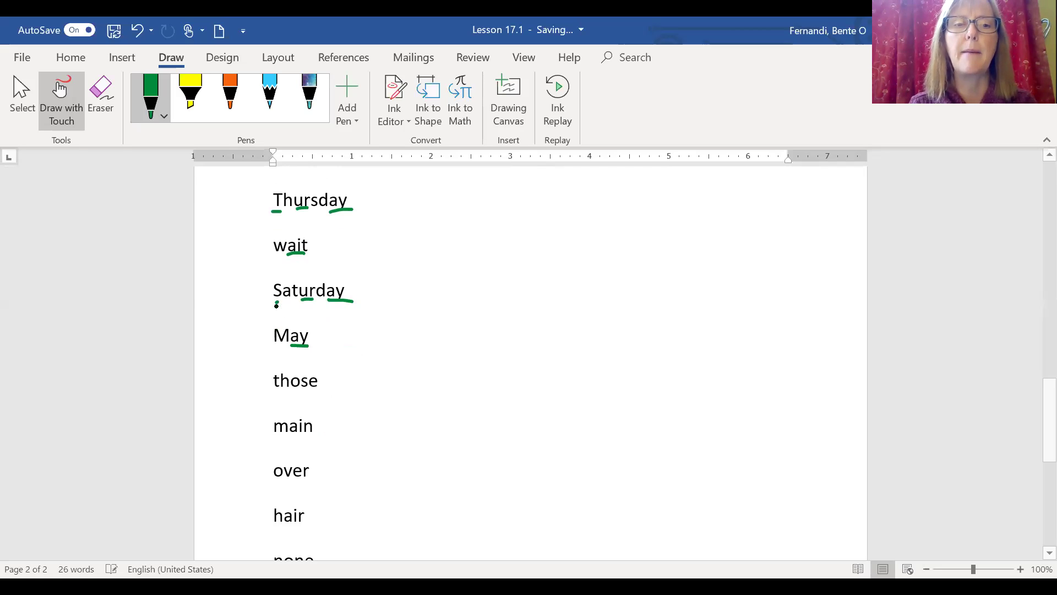
pyautogui.moveTo(282, 346); pyautogui.dragTo(281, 348)
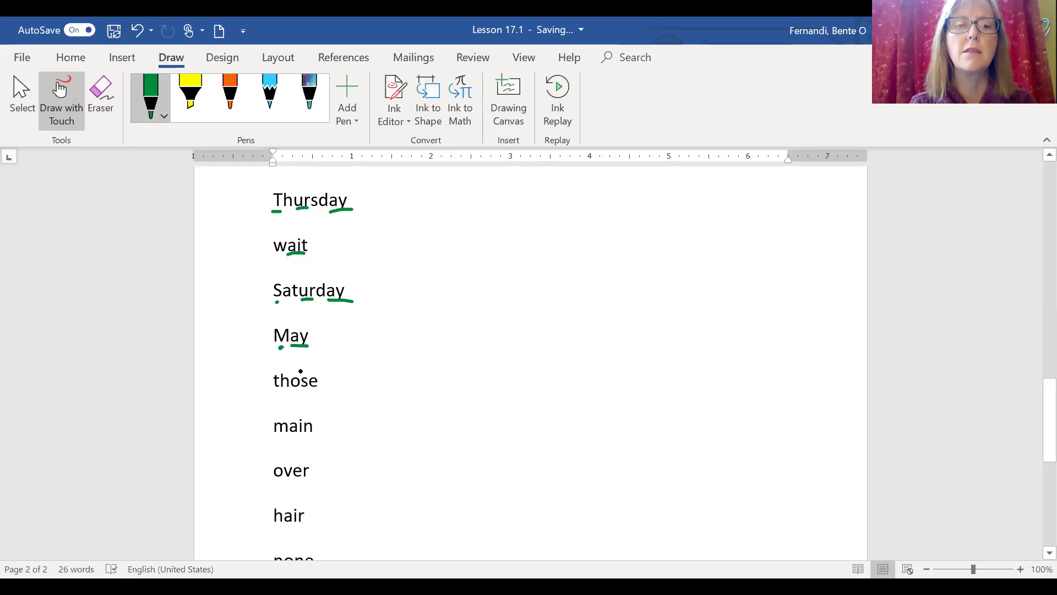
pyautogui.moveTo(294, 375); pyautogui.dragTo(320, 368)
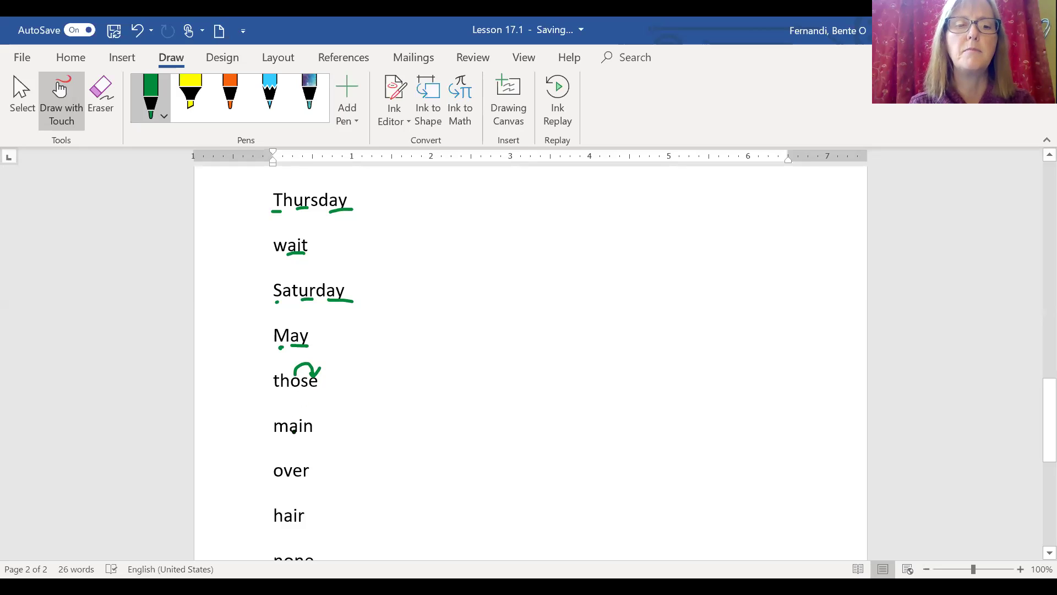
pyautogui.moveTo(290, 435); pyautogui.dragTo(301, 432)
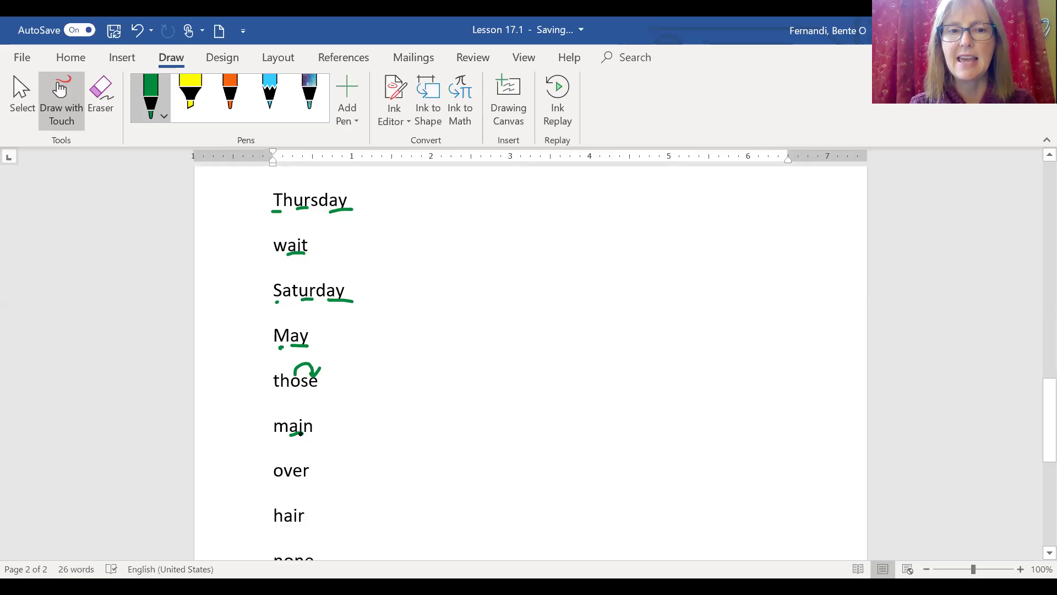
# - Split over after the o, underline its er and the ai in hair, then underline and split none after n
pyautogui.scroll(-3, 301, 433)
pyautogui.moveTo(284, 305); pyautogui.dragTo(283, 337)
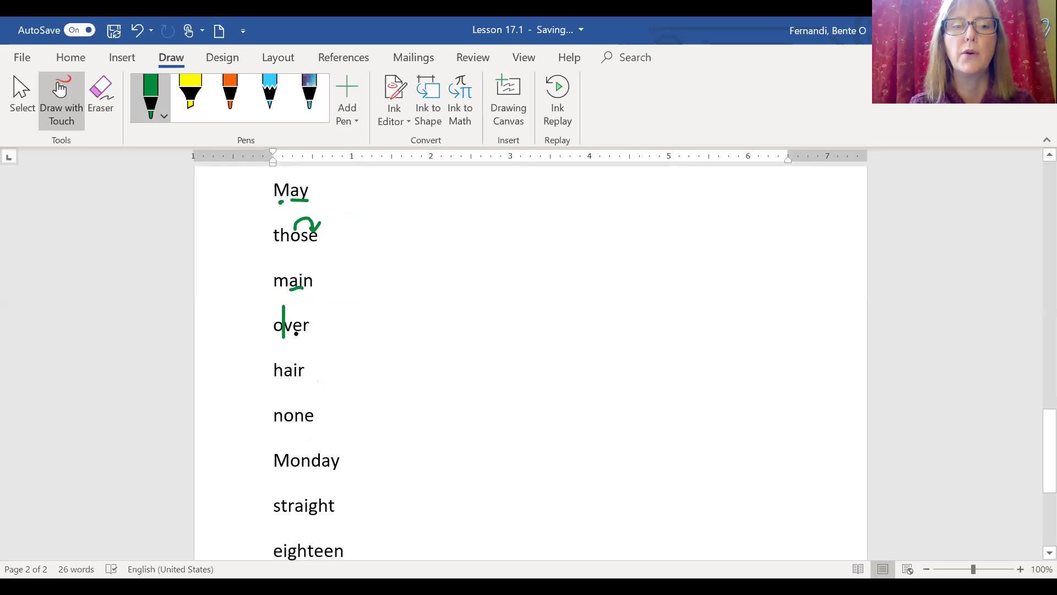
pyautogui.moveTo(298, 333); pyautogui.dragTo(311, 337)
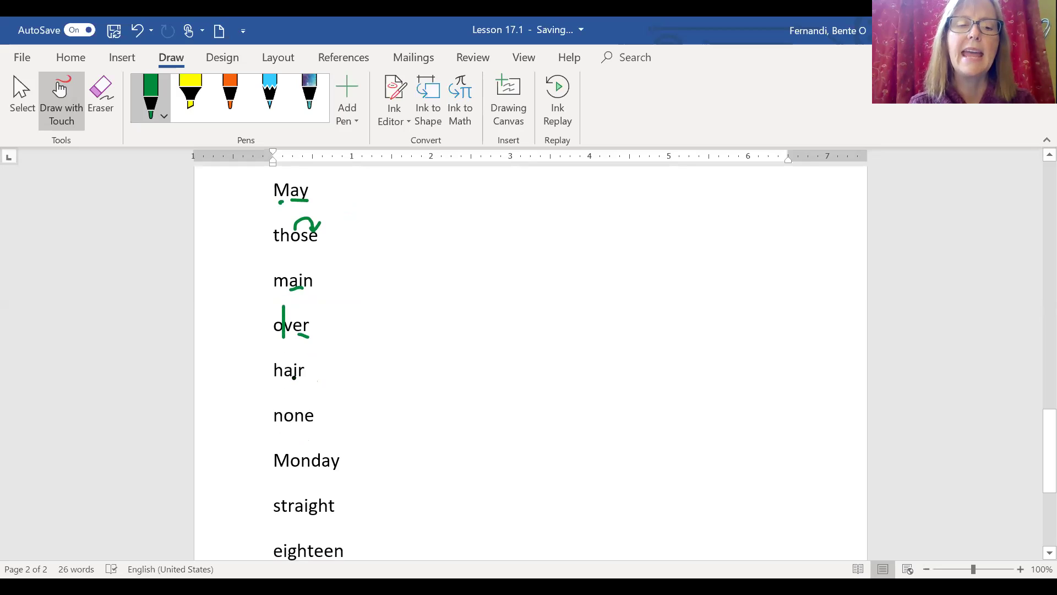
pyautogui.moveTo(286, 378); pyautogui.dragTo(301, 380)
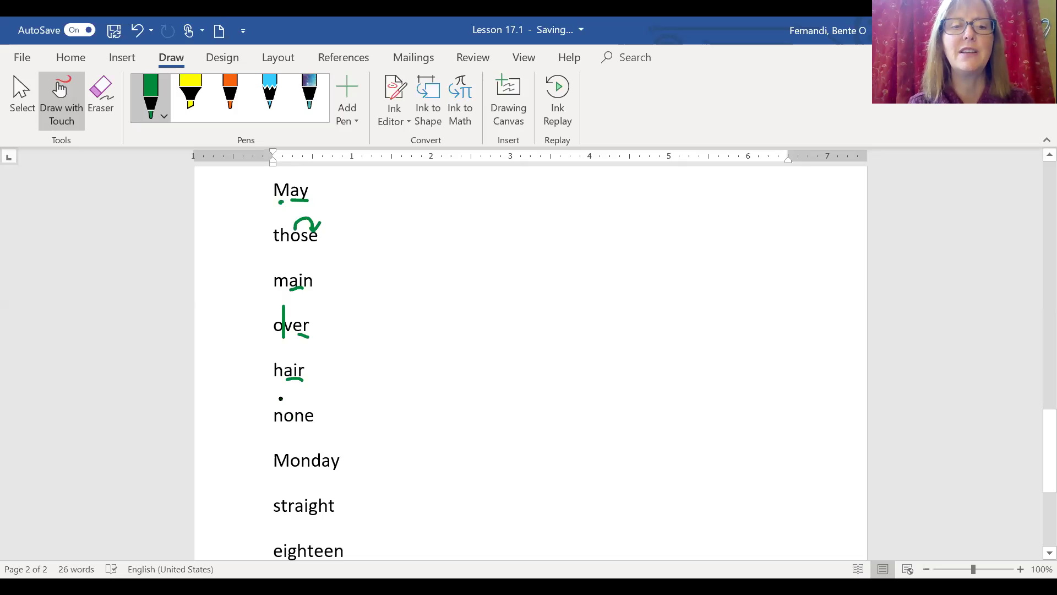
pyautogui.moveTo(287, 427); pyautogui.dragTo(316, 428)
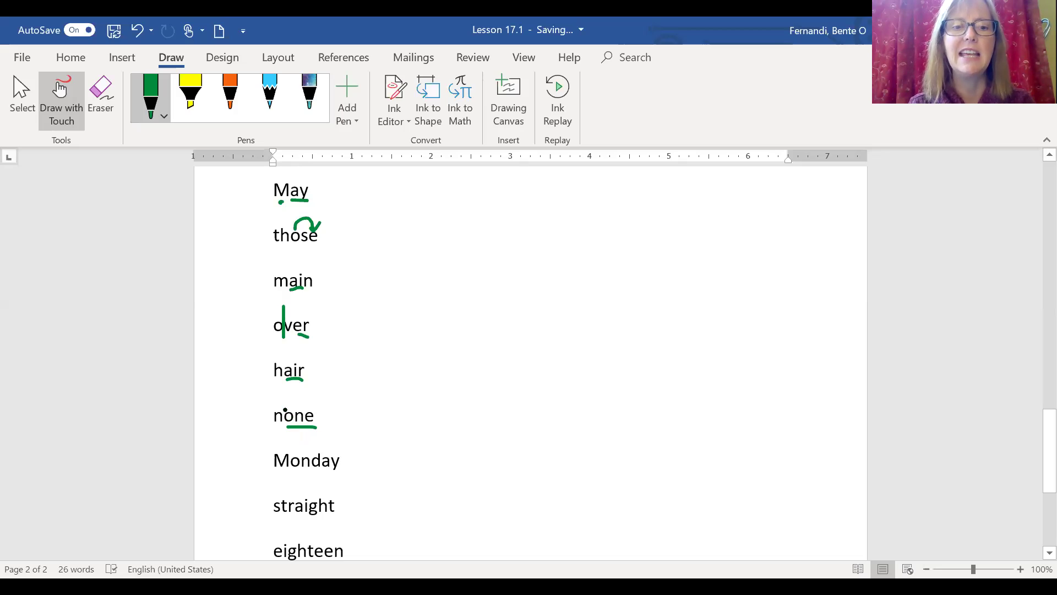
pyautogui.moveTo(279, 401)
pyautogui.mouseDown()
pyautogui.moveTo(285, 428)
pyautogui.moveTo(274, 438)
pyautogui.mouseUp()
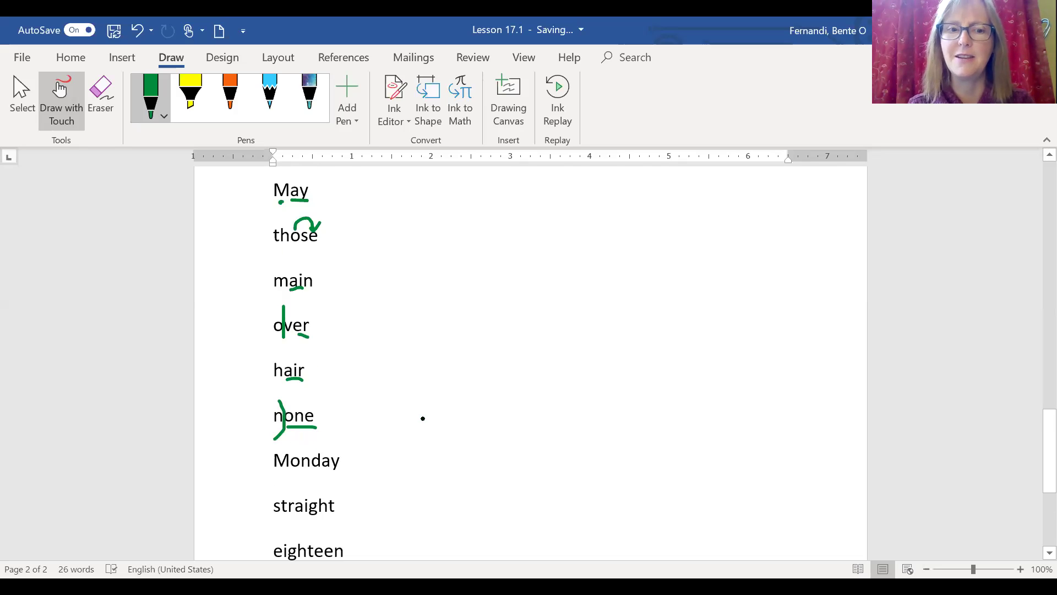
# - Underline the ay in Monday, the vowel team in straight and the ei in eighteen in green
pyautogui.scroll(-3, 423, 419)
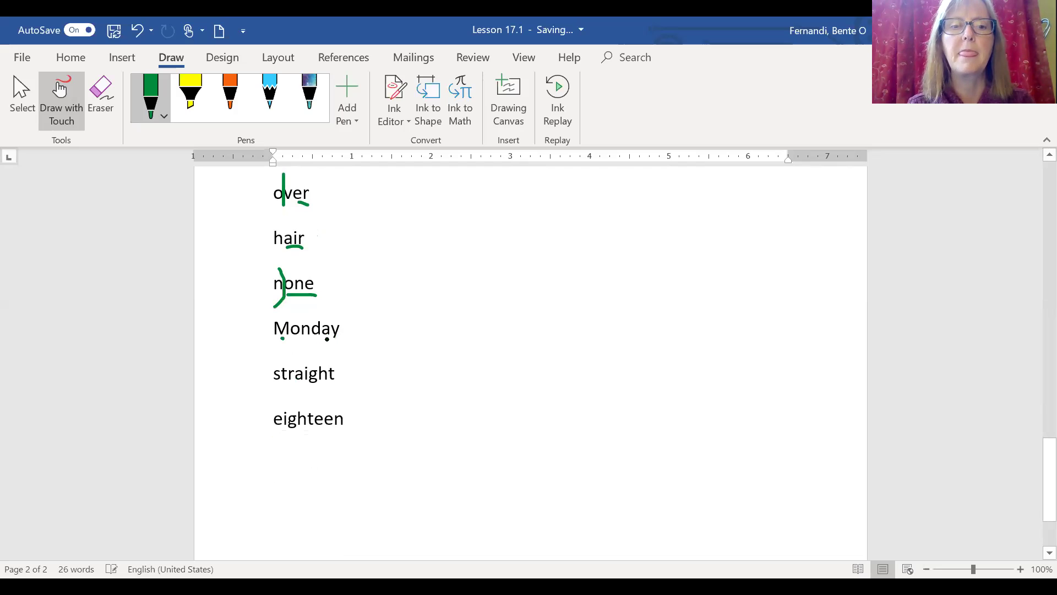
pyautogui.moveTo(324, 339); pyautogui.dragTo(353, 341)
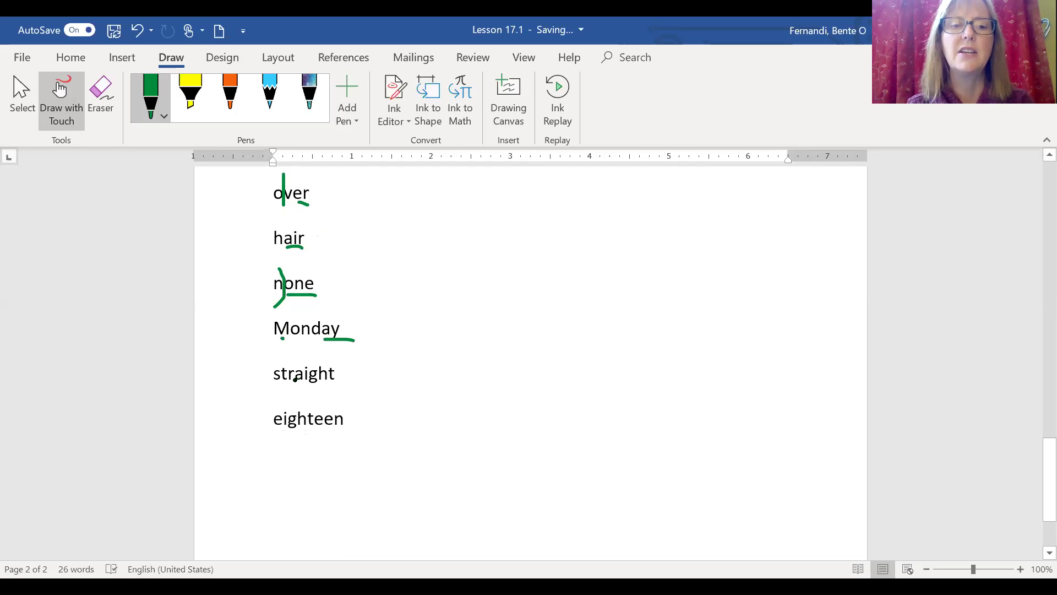
pyautogui.moveTo(295, 384); pyautogui.dragTo(312, 384)
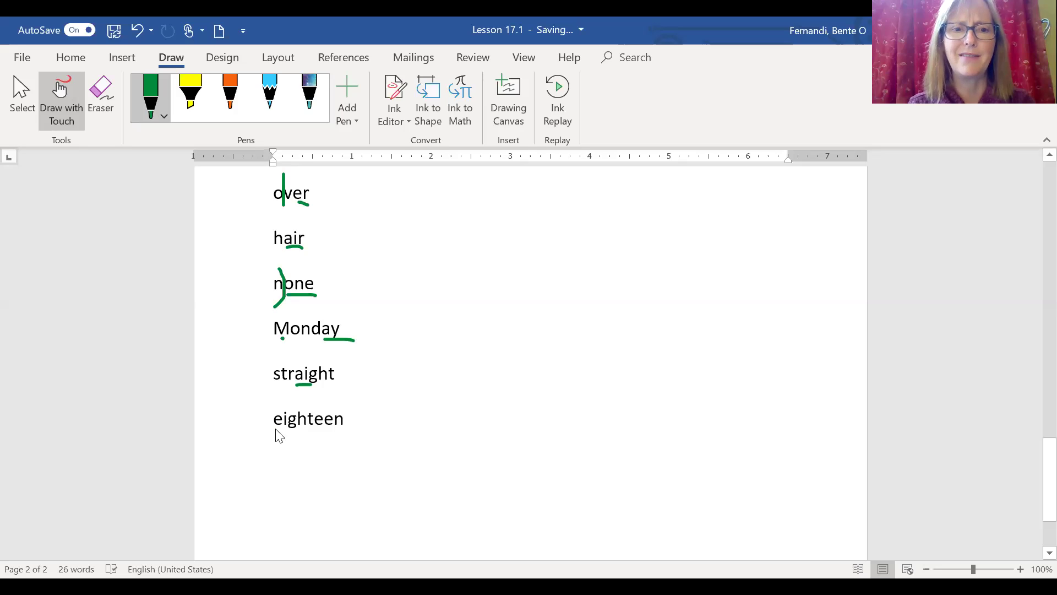
pyautogui.moveTo(274, 429); pyautogui.dragTo(288, 429)
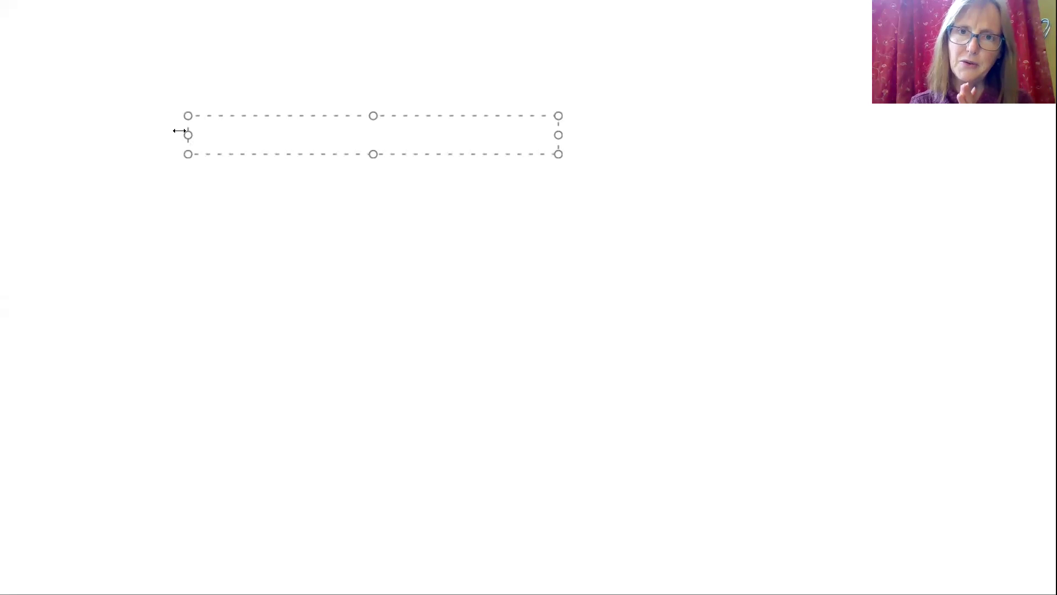
# - Type boat, float, low, grow, November, due and truth in the text box, separated by blank lines
pyautogui.write('boat')
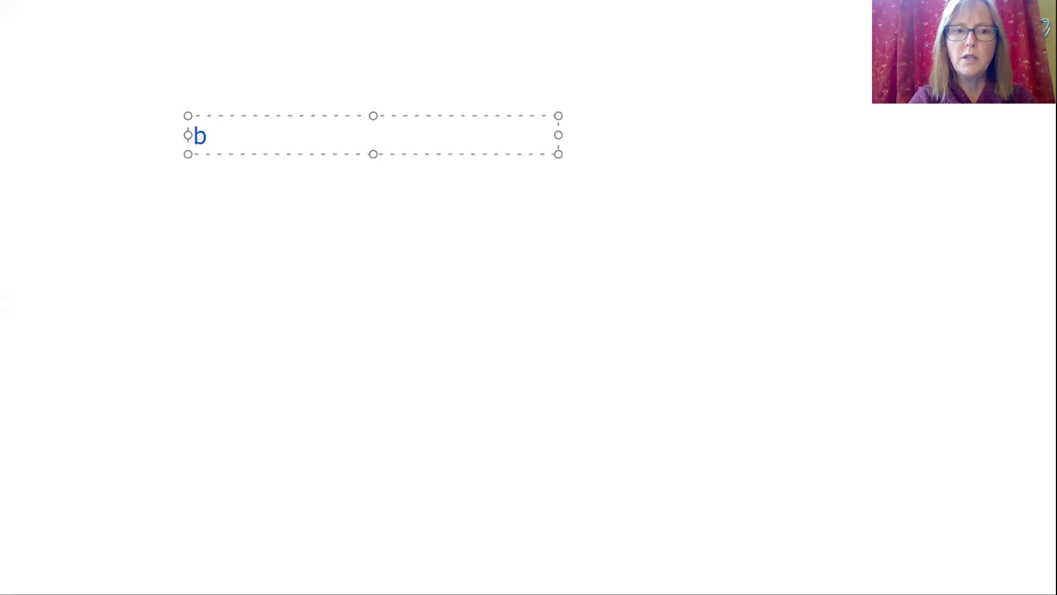
pyautogui.press('Return')
pyautogui.press('Return')
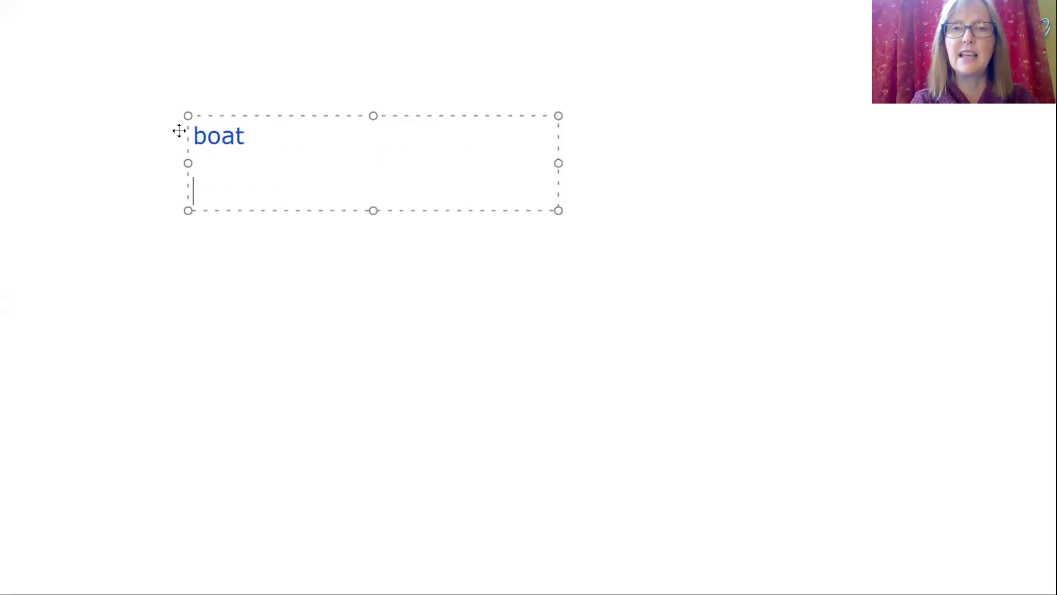
pyautogui.write('float')
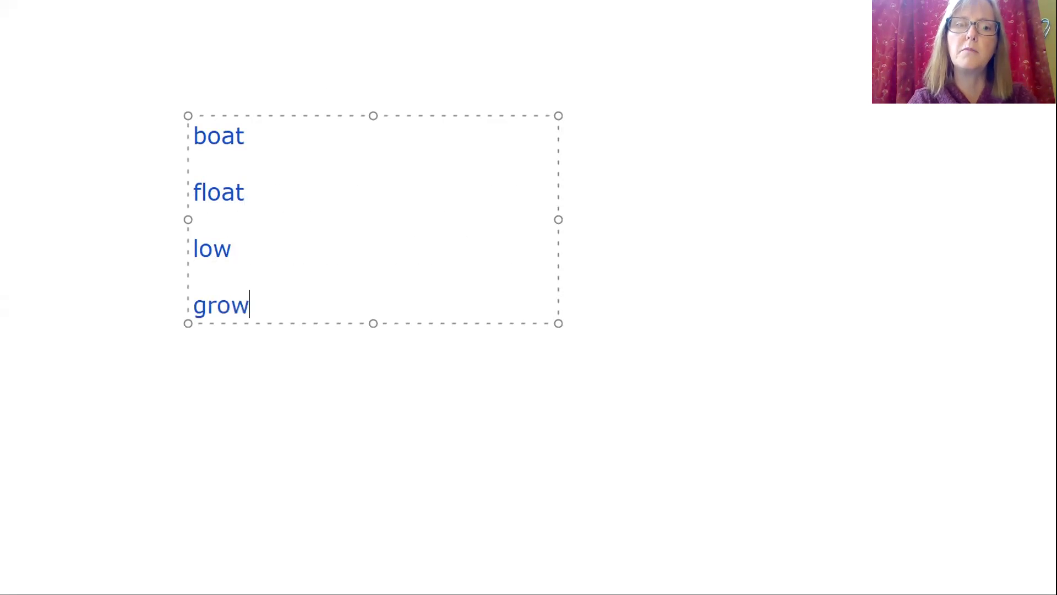
pyautogui.press('Return')
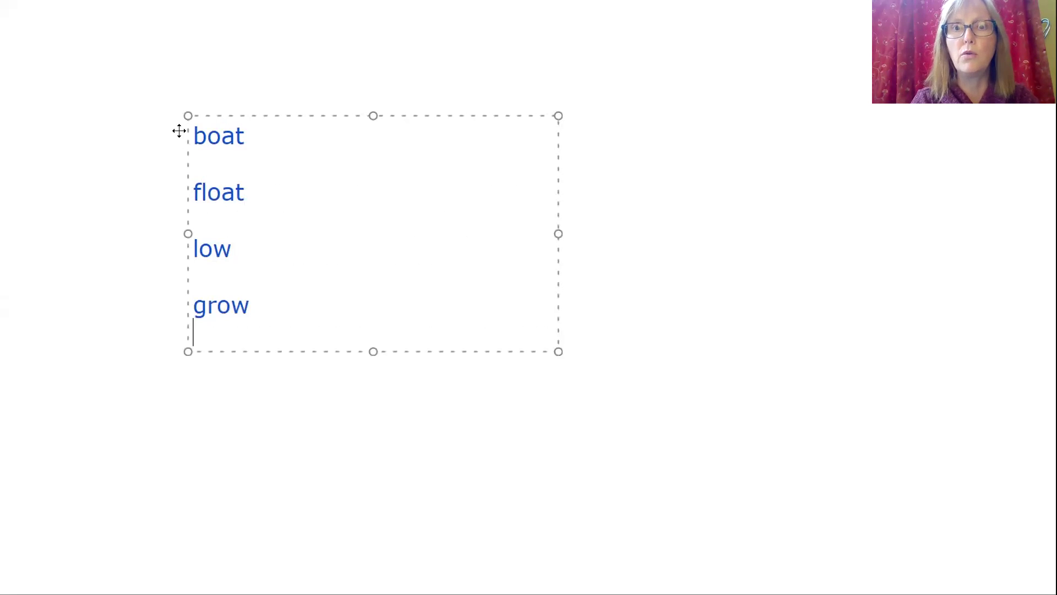
pyautogui.press('Return')
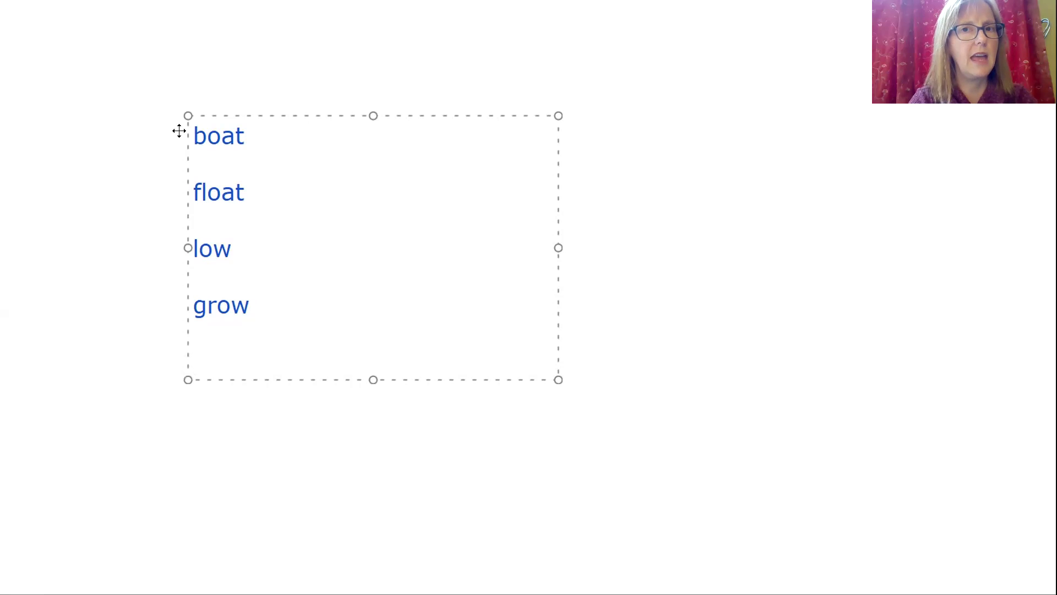
pyautogui.write('No')
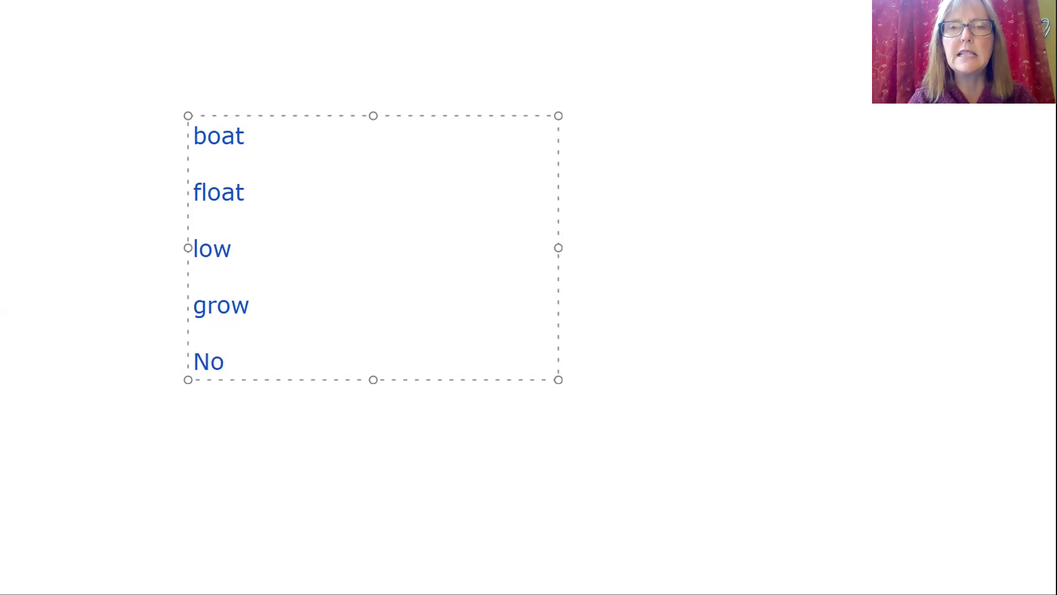
pyautogui.write('vem')
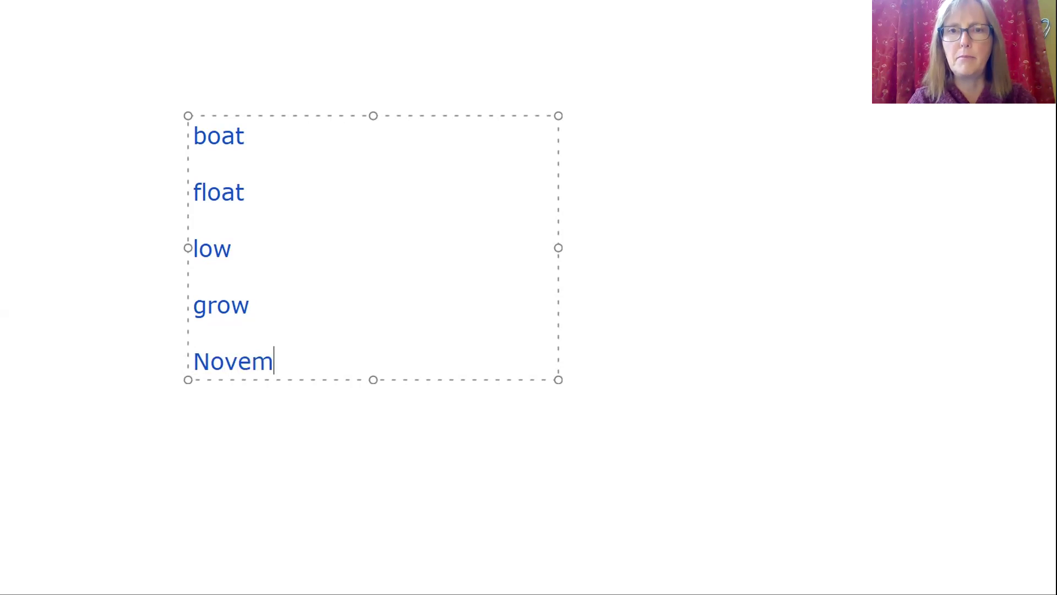
pyautogui.write('ber')
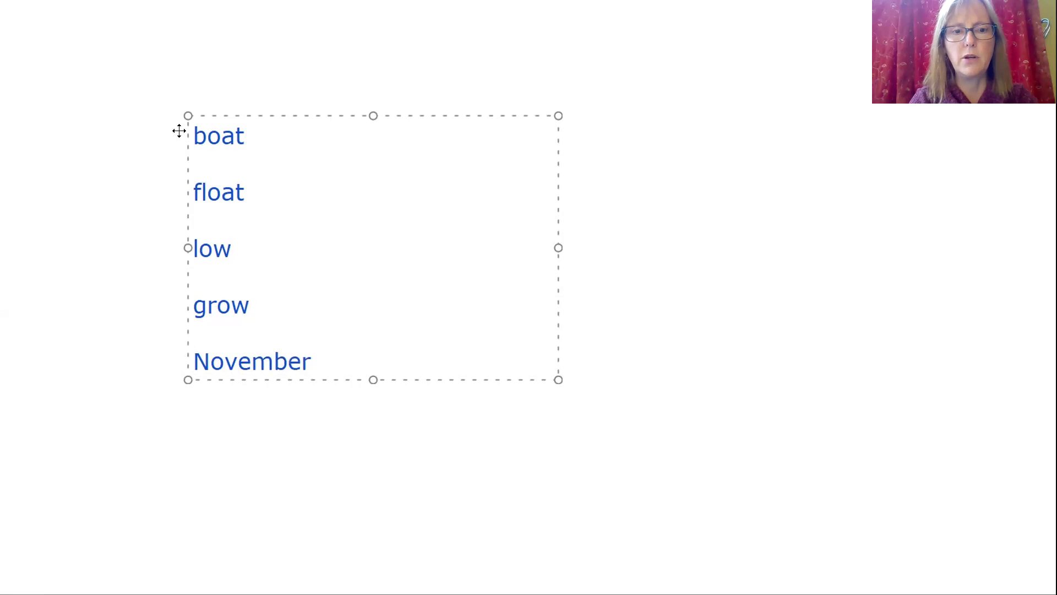
pyautogui.press('Return')
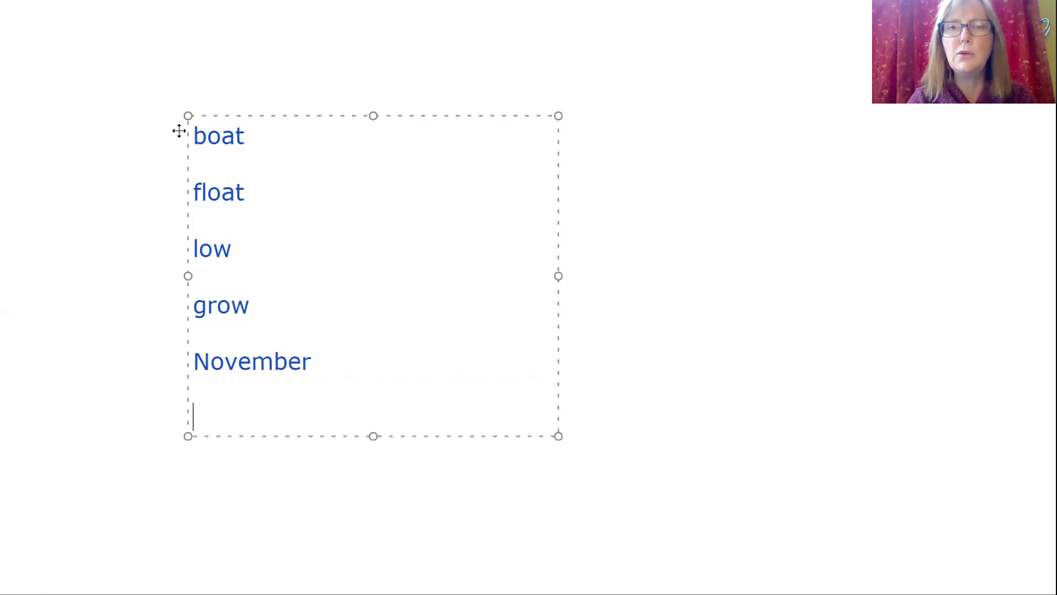
pyautogui.write('du')
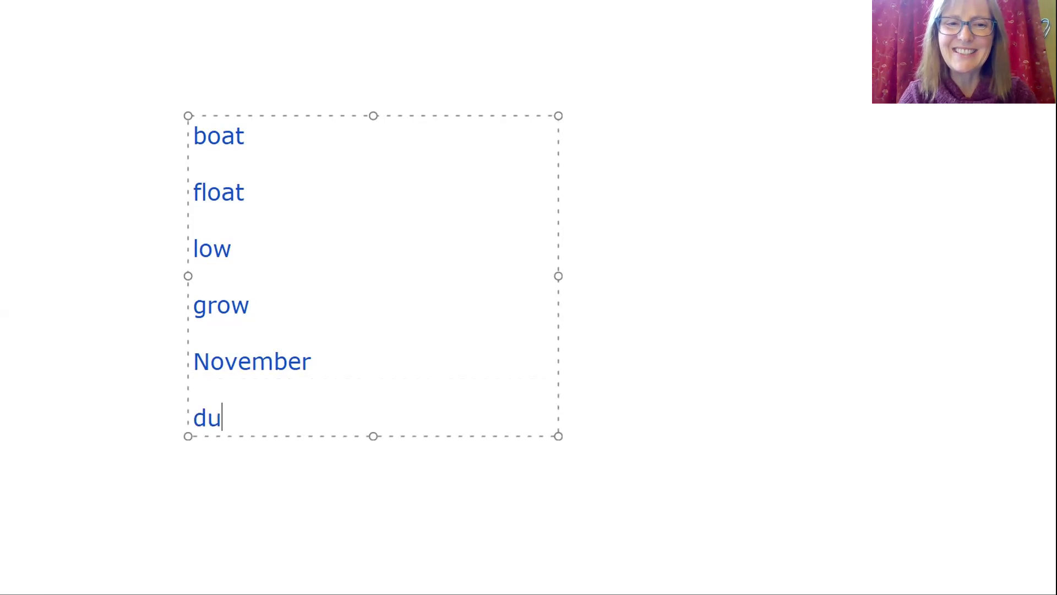
pyautogui.write('e')
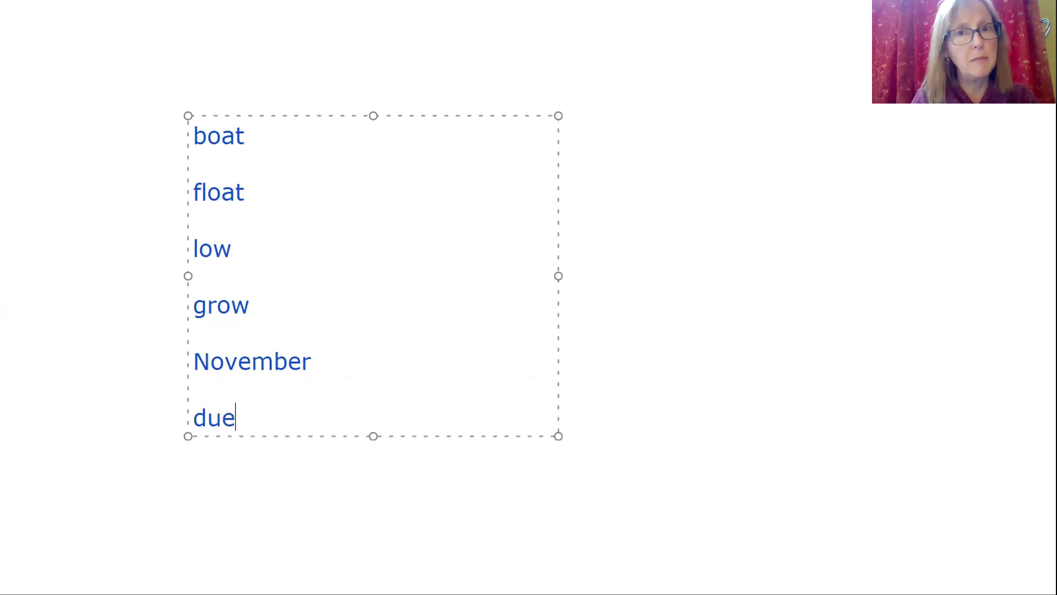
pyautogui.press('Return')
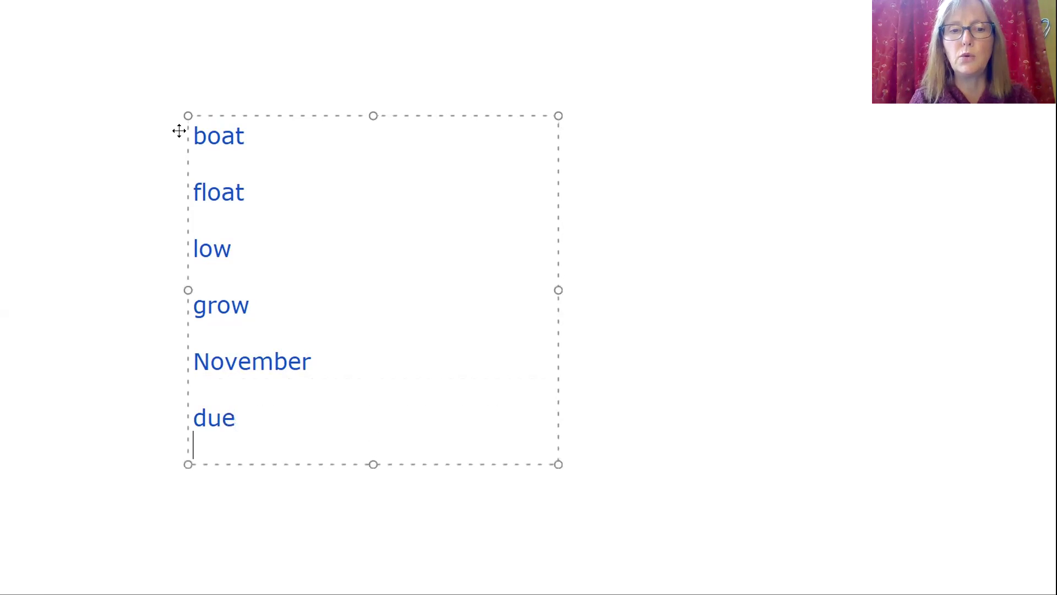
pyautogui.press('Return')
pyautogui.write('truth')
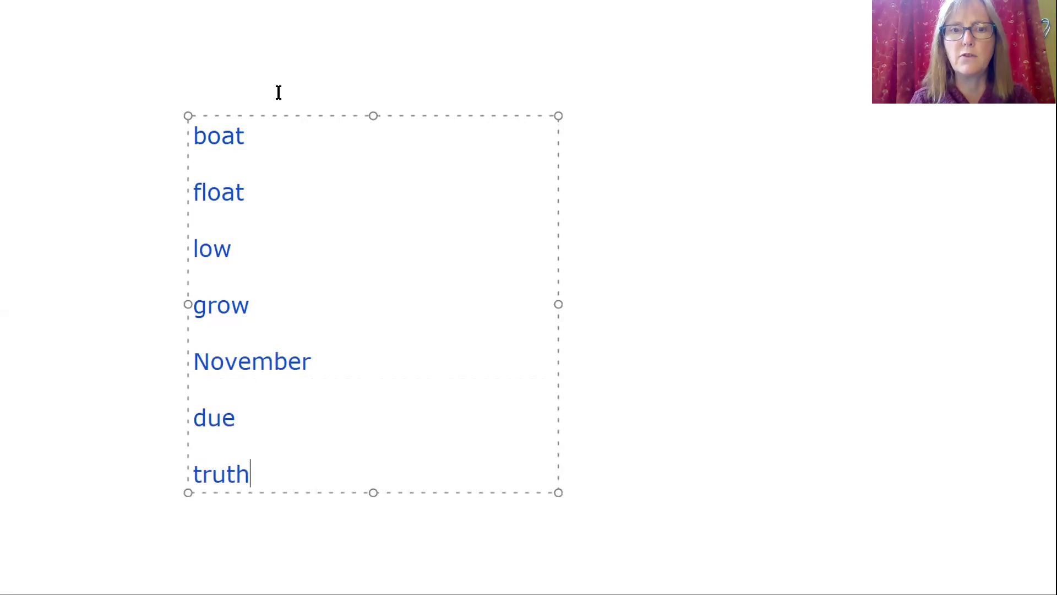
# - Add a second text box right of the list holding toe and along, with a blank line between
pyautogui.click(304, 100)
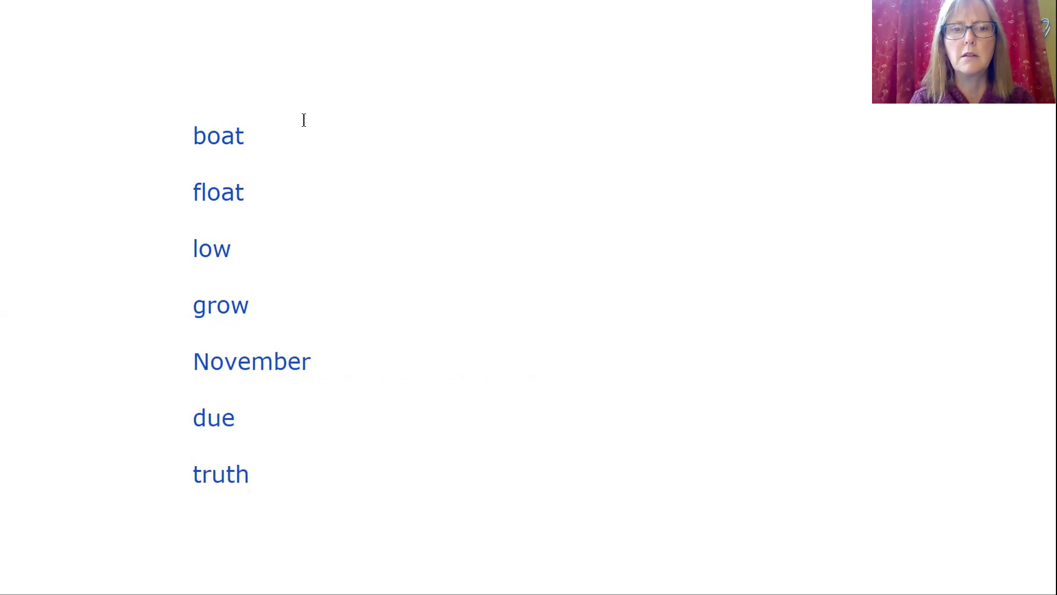
pyautogui.click(305, 123)
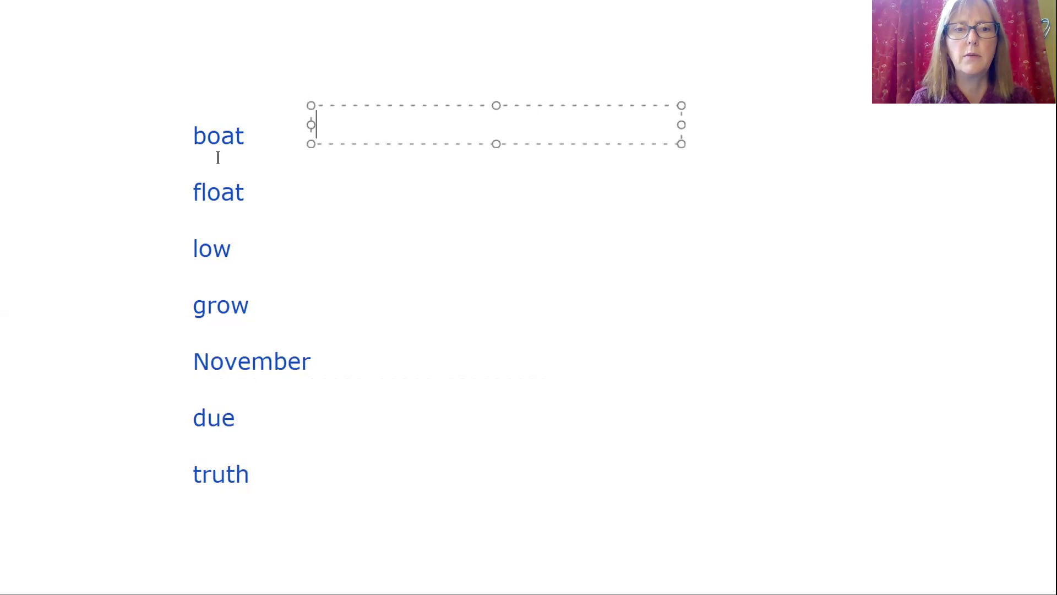
pyautogui.moveTo(332, 132); pyautogui.dragTo(504, 144)
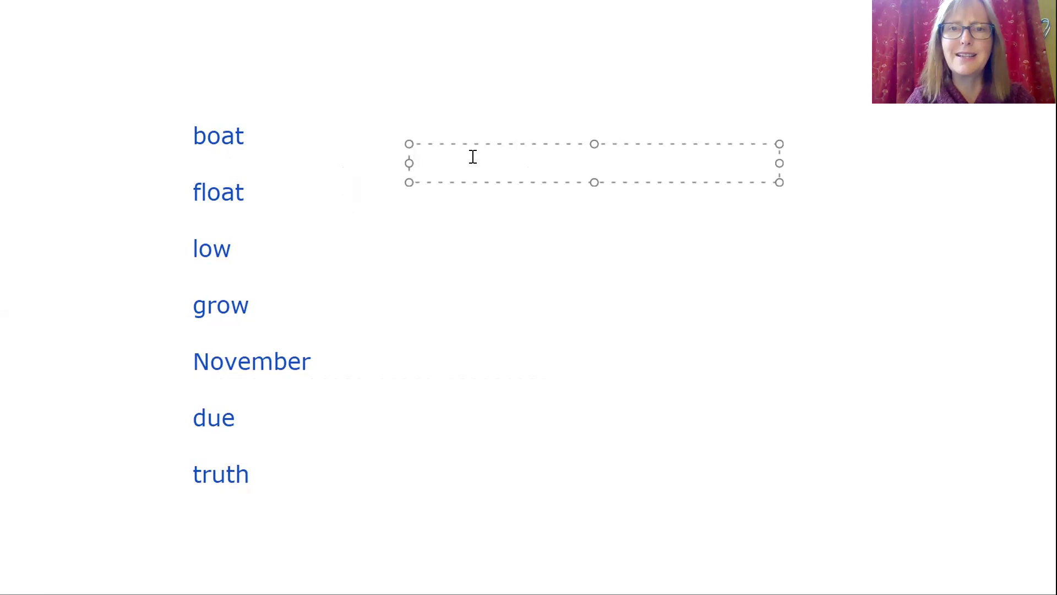
pyautogui.write('t')
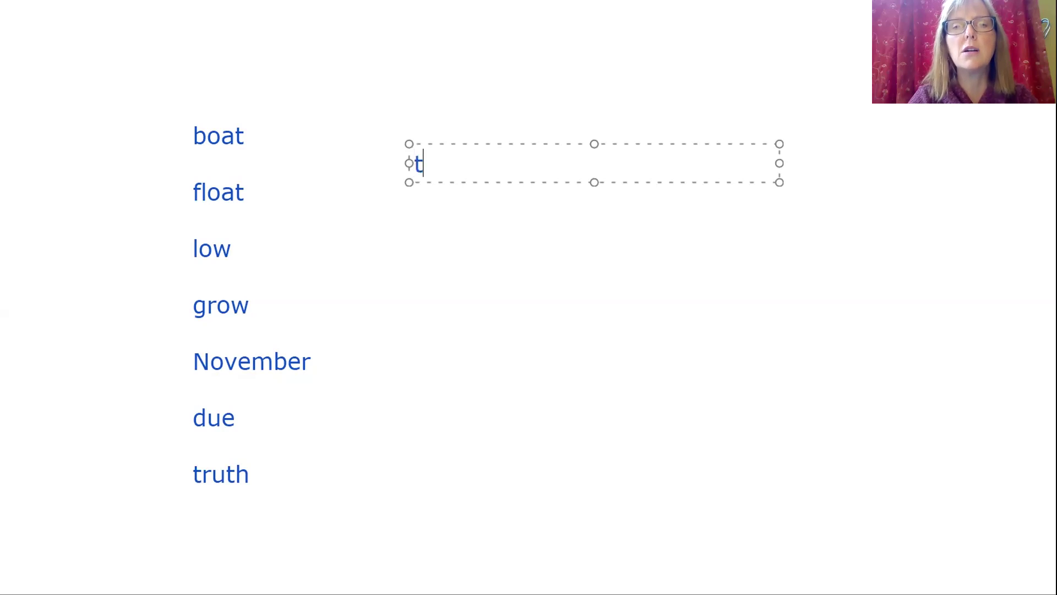
pyautogui.write('oe')
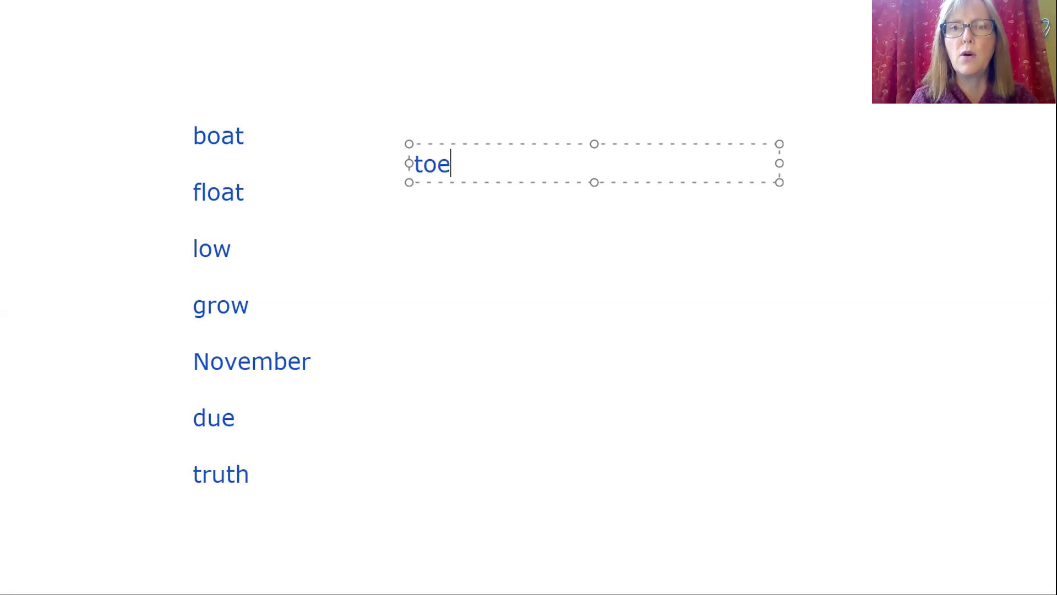
pyautogui.press('Return')
pyautogui.press('Return')
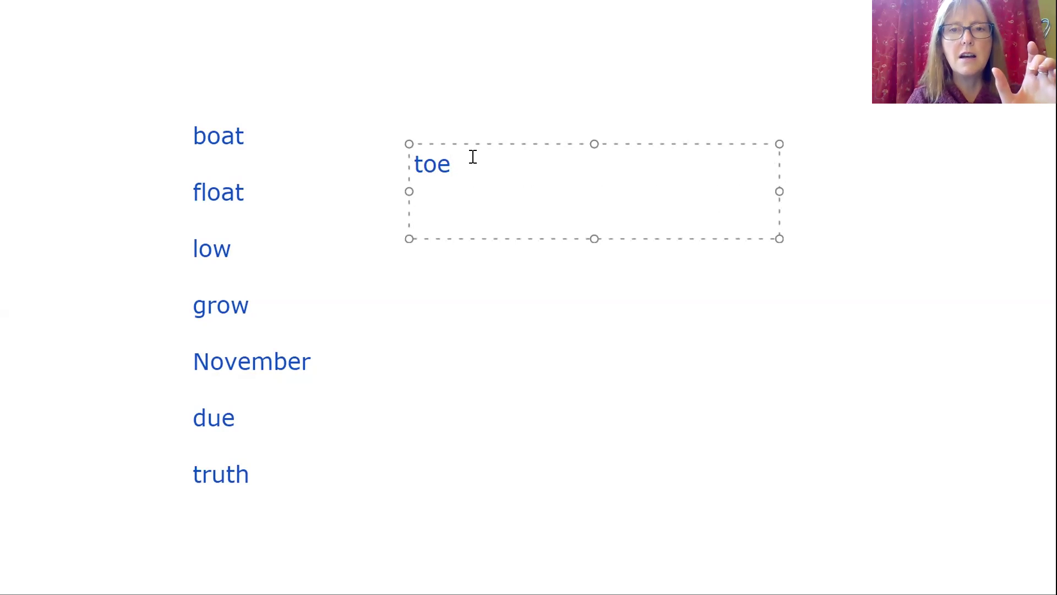
pyautogui.write('a')
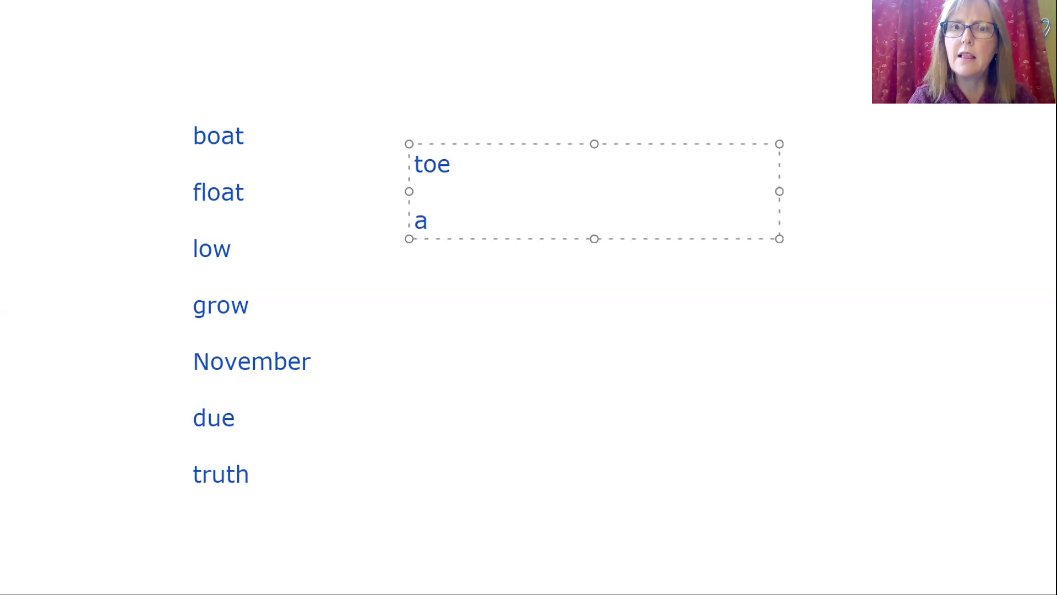
pyautogui.write('long')
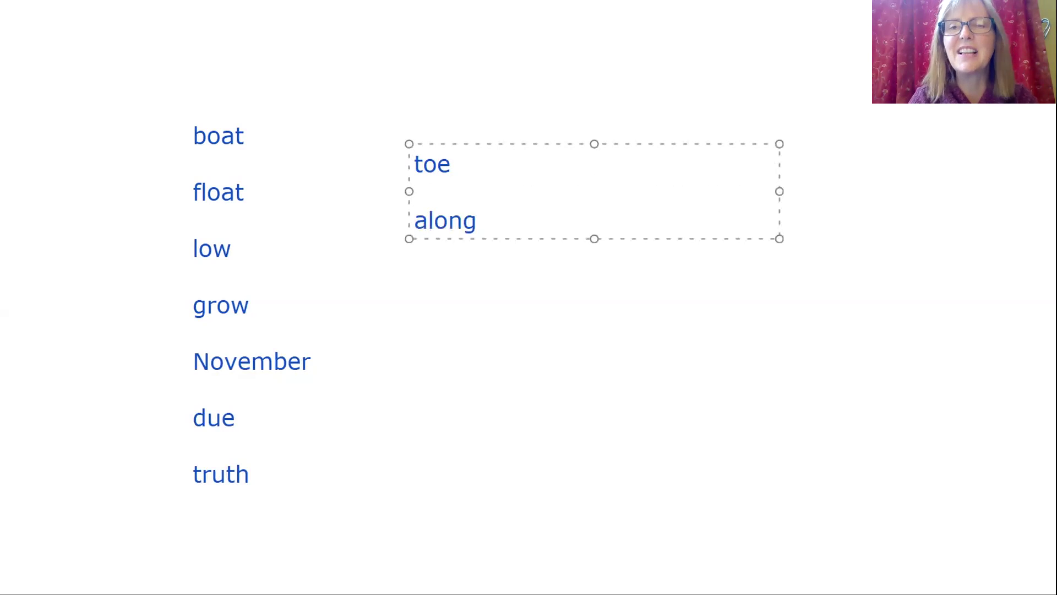